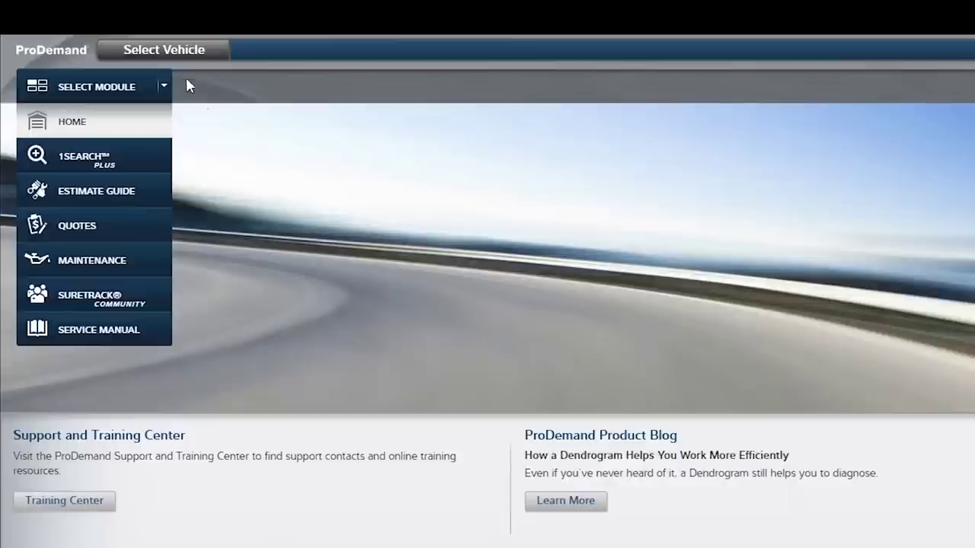
# - Open Select Vehicle and expand its VIN or Plate lookup section
pyautogui.click(182, 52)
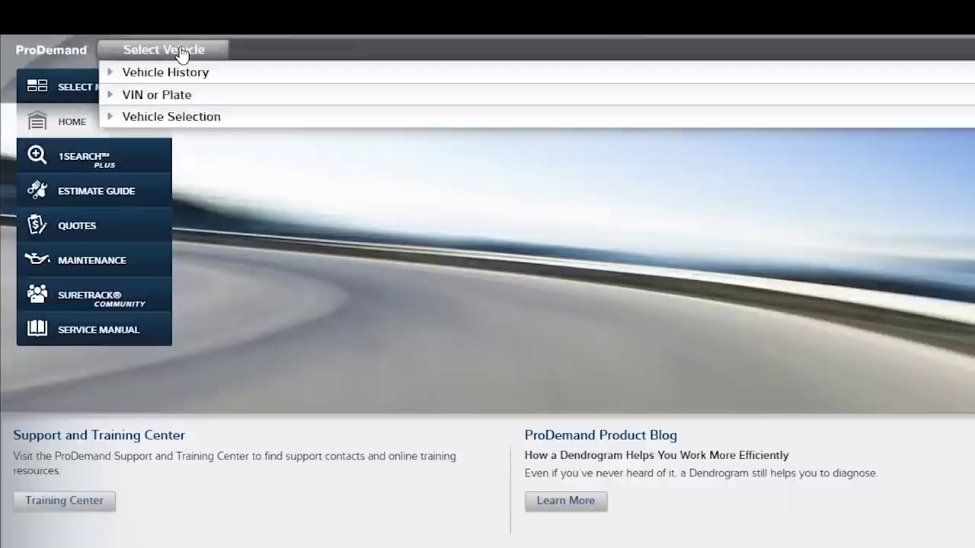
pyautogui.click(182, 95)
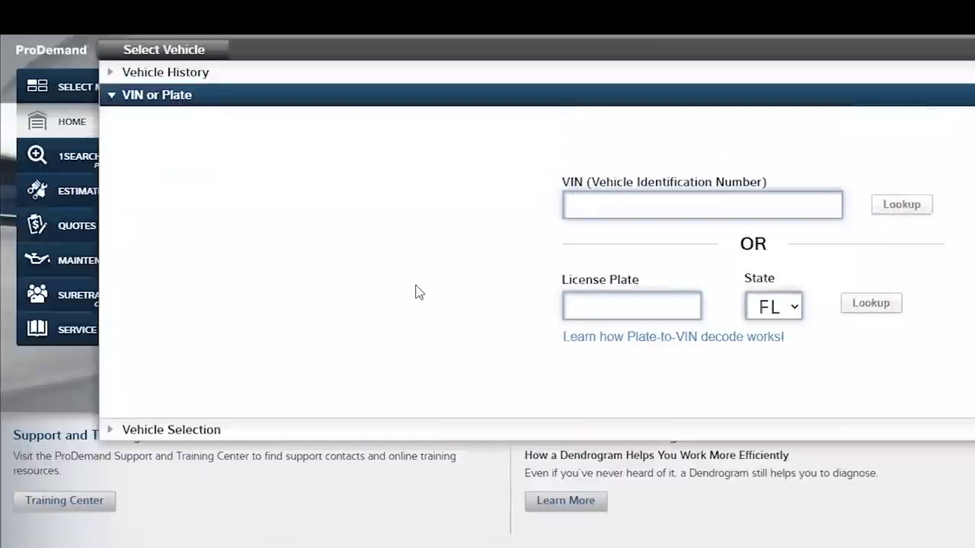
# - Enter the car's Florida license plate and look up the 2014 Scion tC 2.5L Eng Base
pyautogui.click(590, 306)
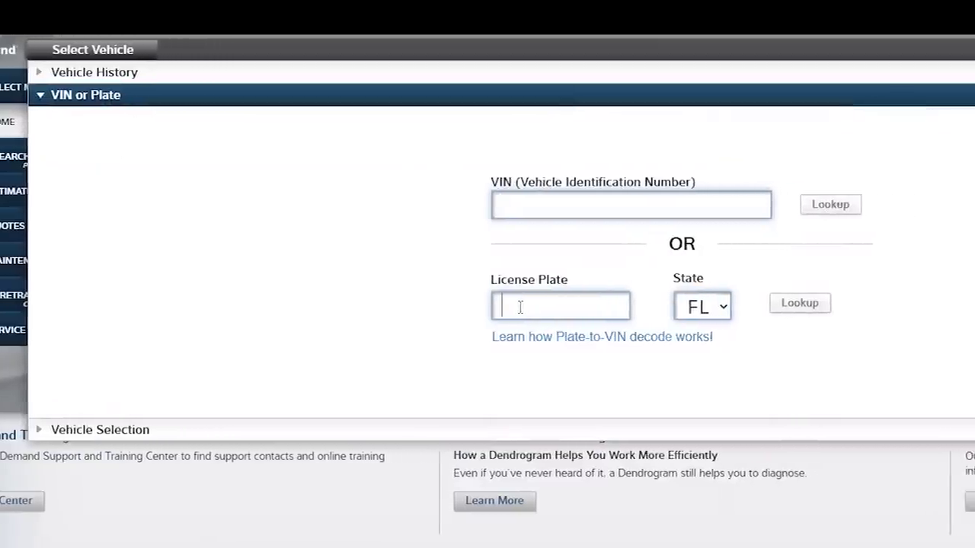
pyautogui.write('Y')
pyautogui.write('36')
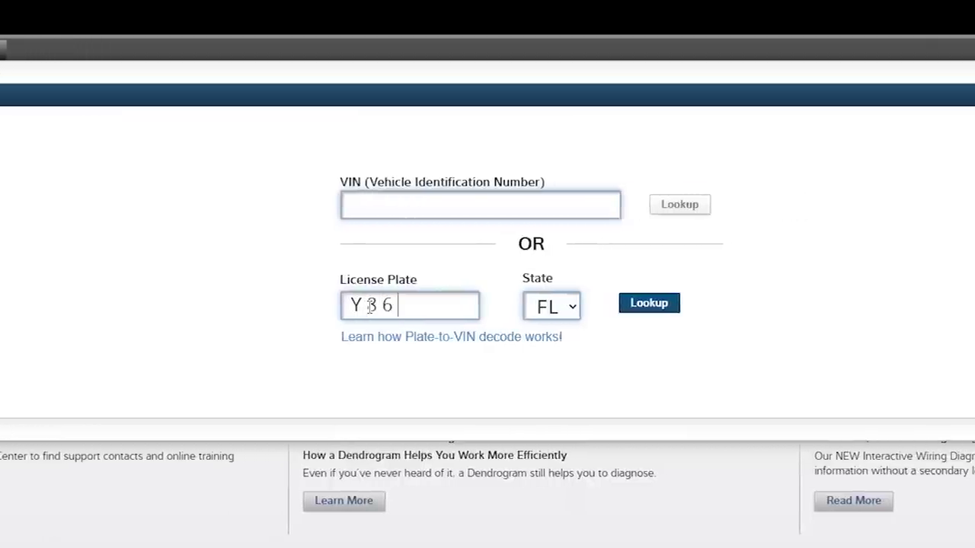
pyautogui.write('Q')
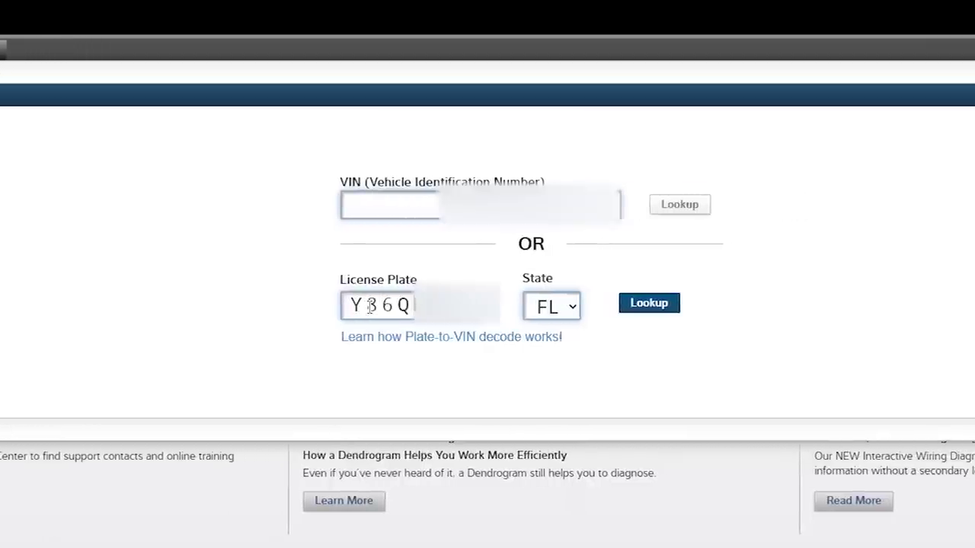
pyautogui.click(630, 307)
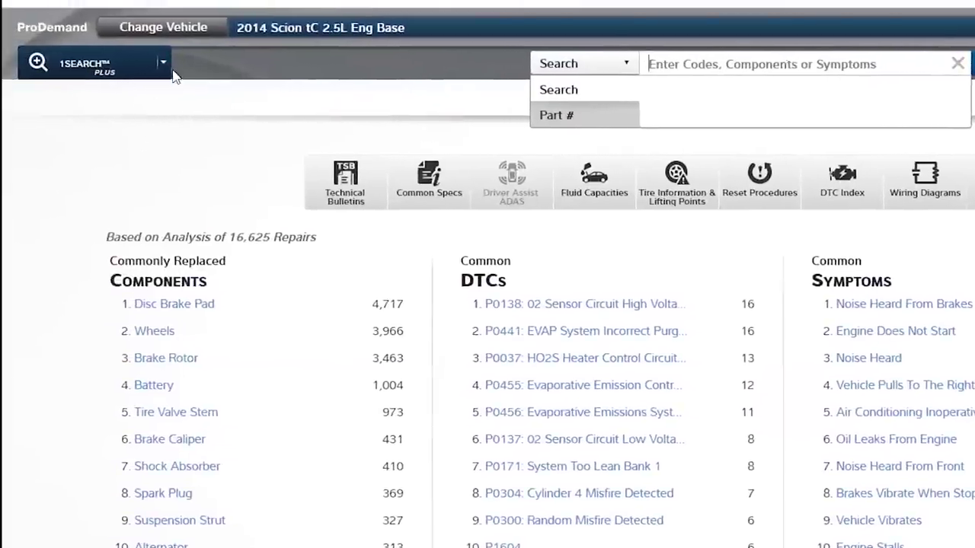
# - Open the 1SEARCH PLUS module dropdown to list the available modules
pyautogui.click(162, 67)
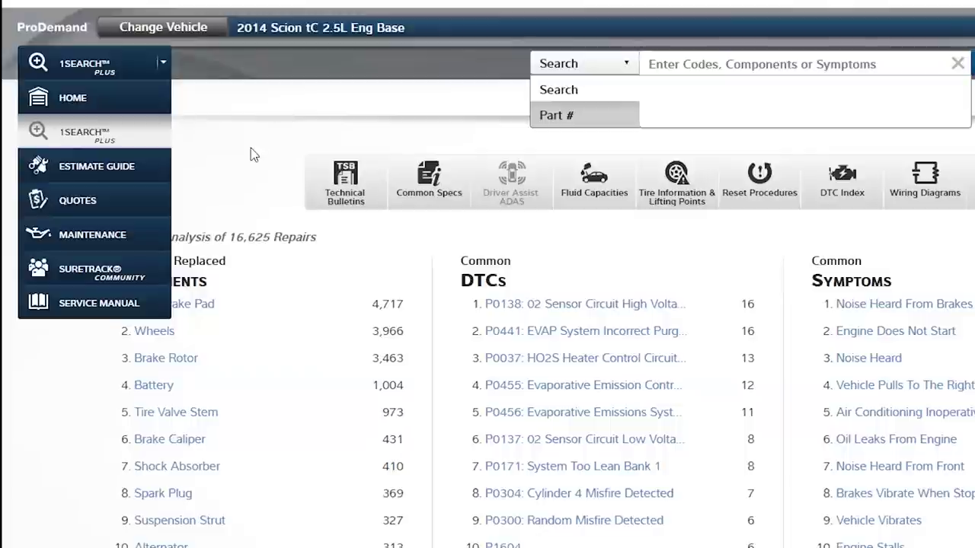
# - Dismiss the module dropdown to return to the 1Search Plus overview
pyautogui.click(163, 66)
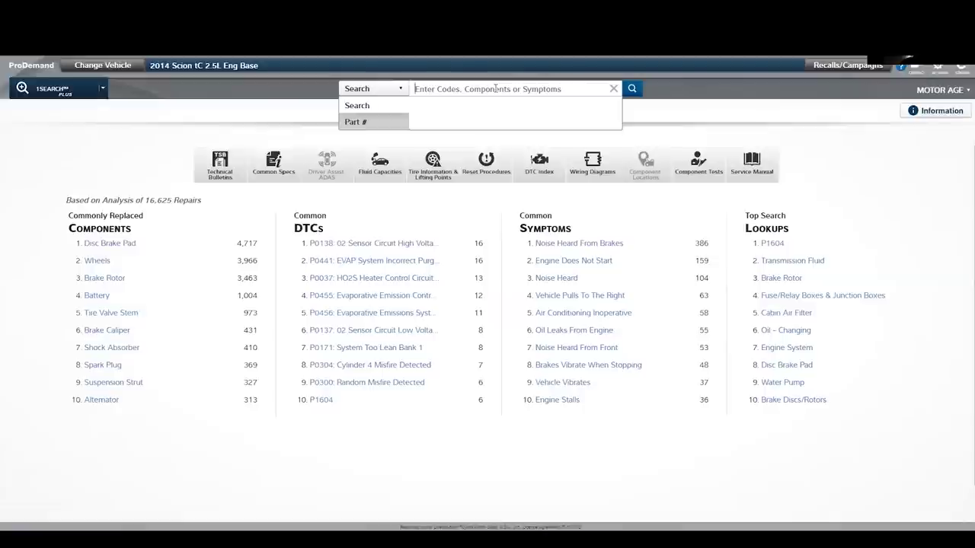
# - Search for 'crankshaft position sensor' and open its component page
pyautogui.write('c')
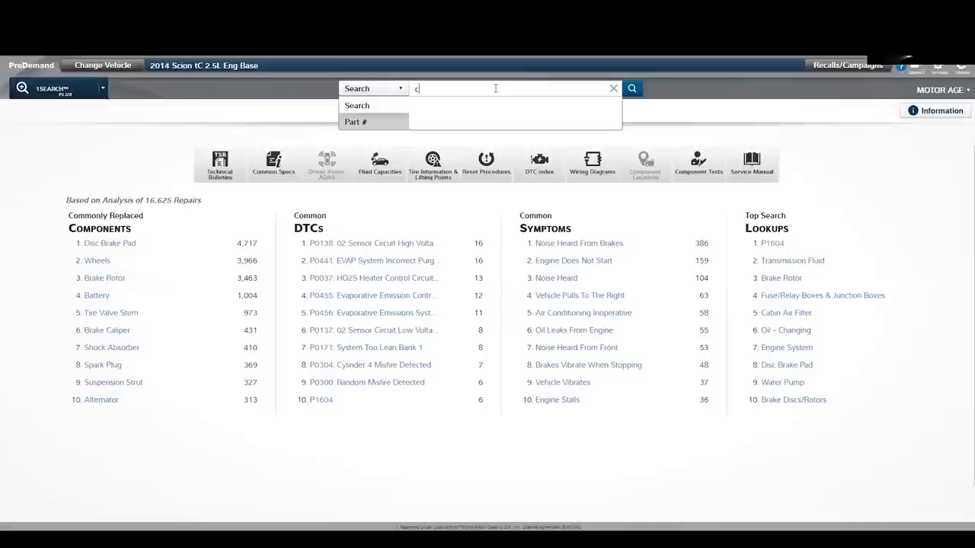
pyautogui.write('rnnk')
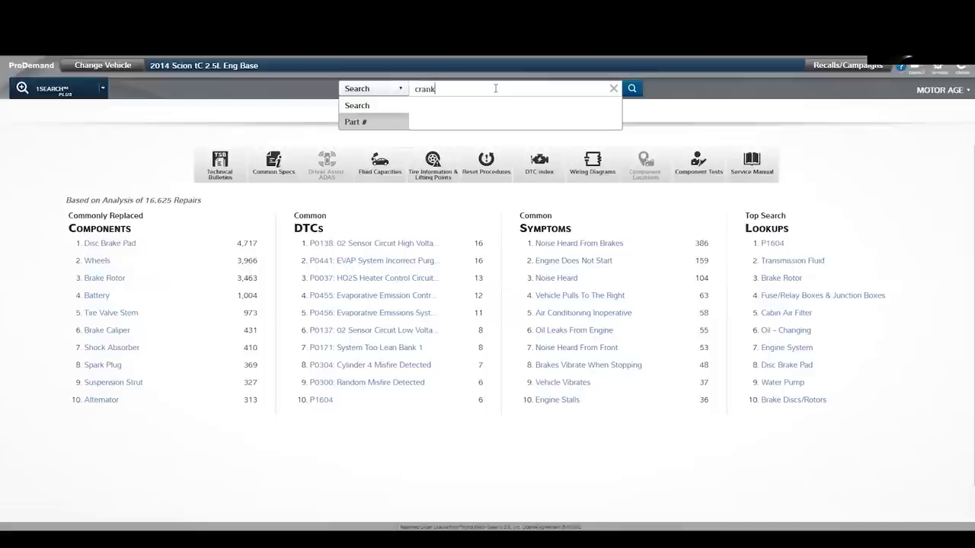
pyautogui.write('sharft')
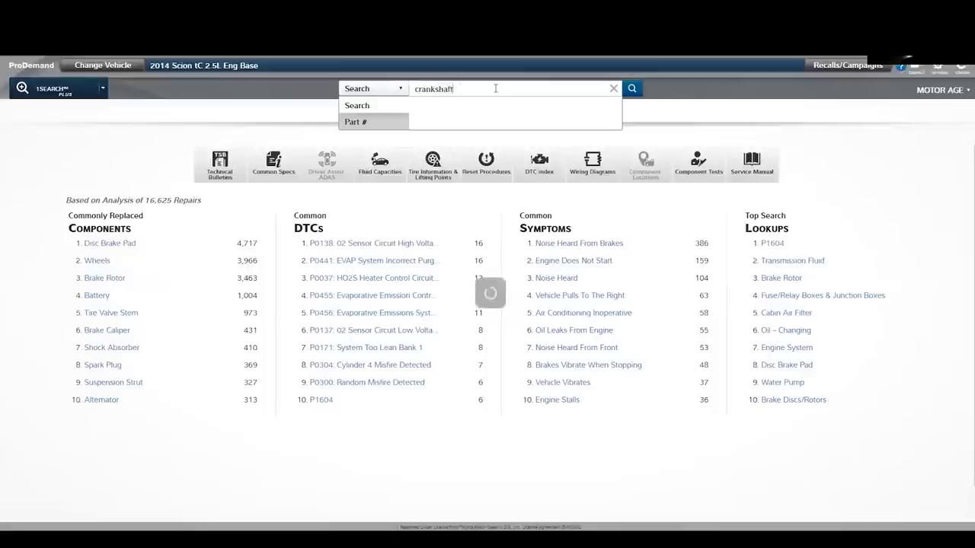
pyautogui.write(' position sensor')
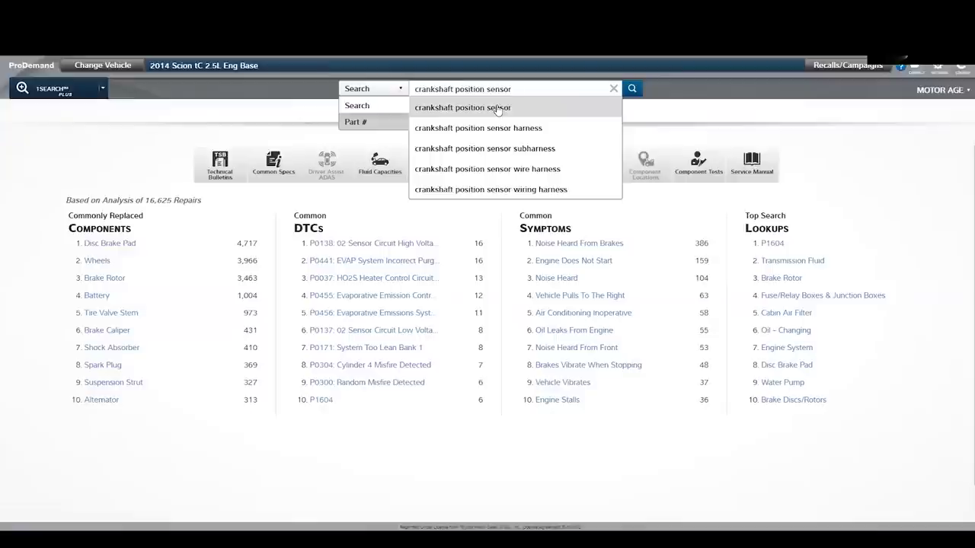
pyautogui.click(496, 107)
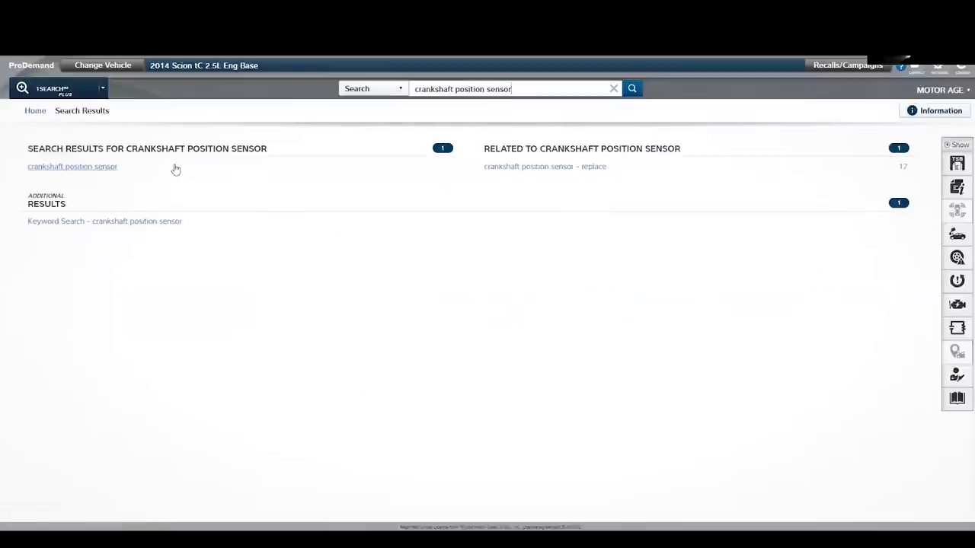
pyautogui.click(92, 169)
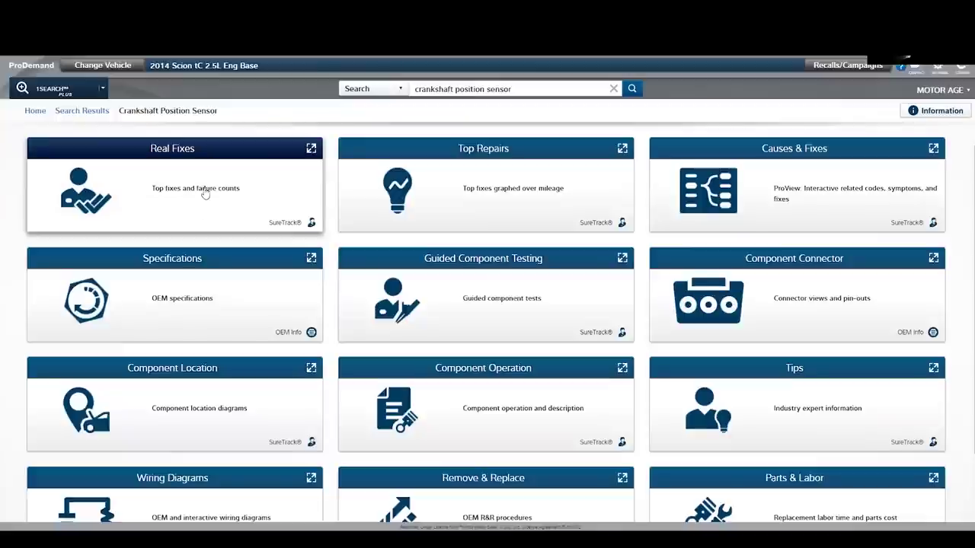
# - Show the crankshaft position sensor's Real Fixes, mostly P0335 cases
pyautogui.click(204, 193)
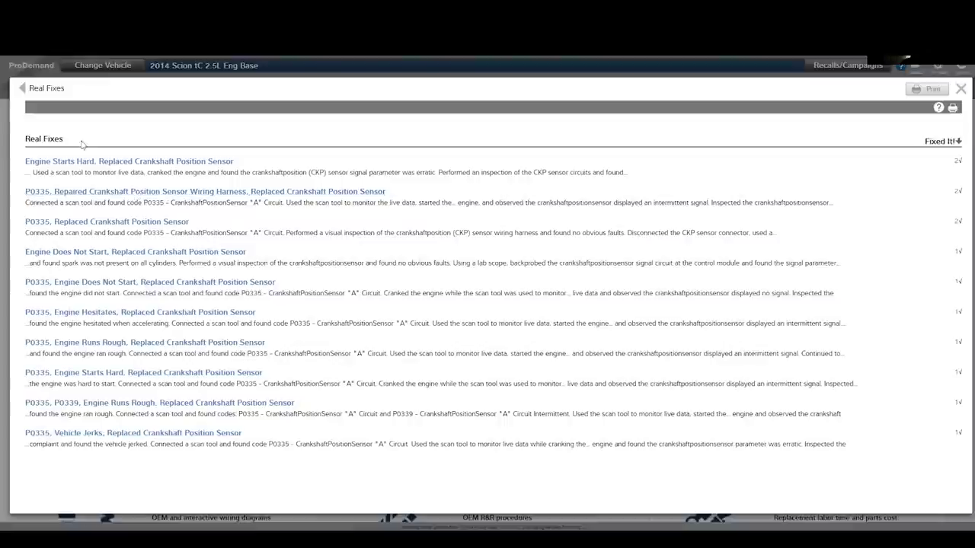
# - Leave Real Fixes, review the Top Repairs mileage graph, then close it
pyautogui.click(23, 90)
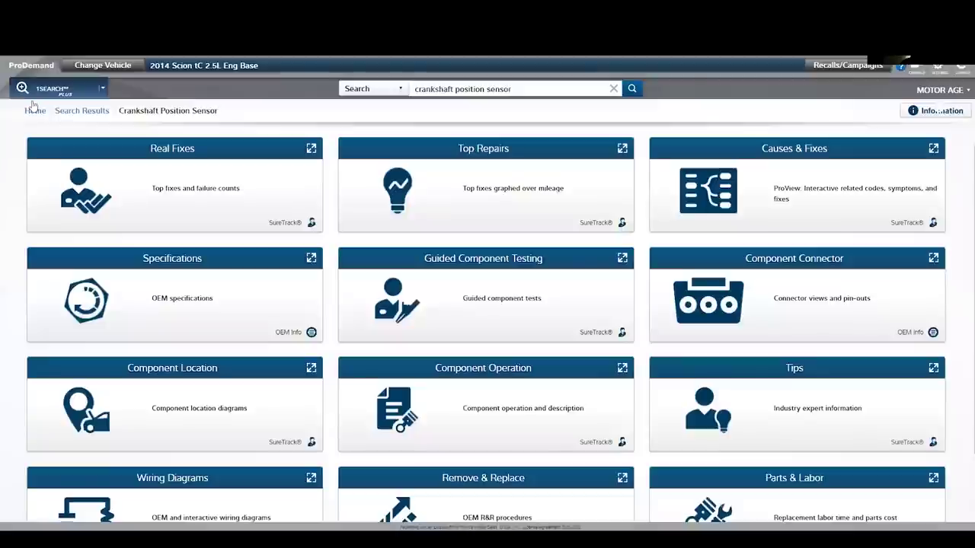
pyautogui.click(490, 191)
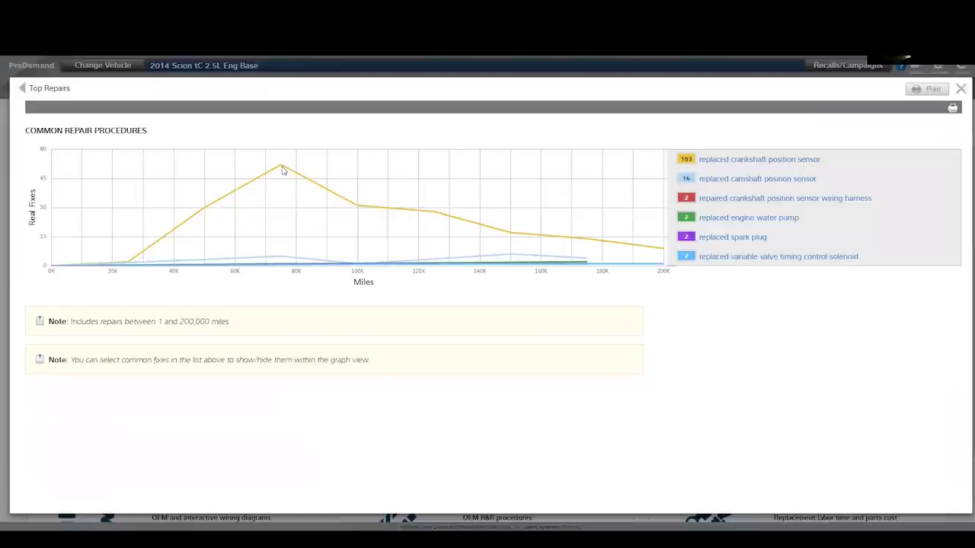
pyautogui.press('Escape')
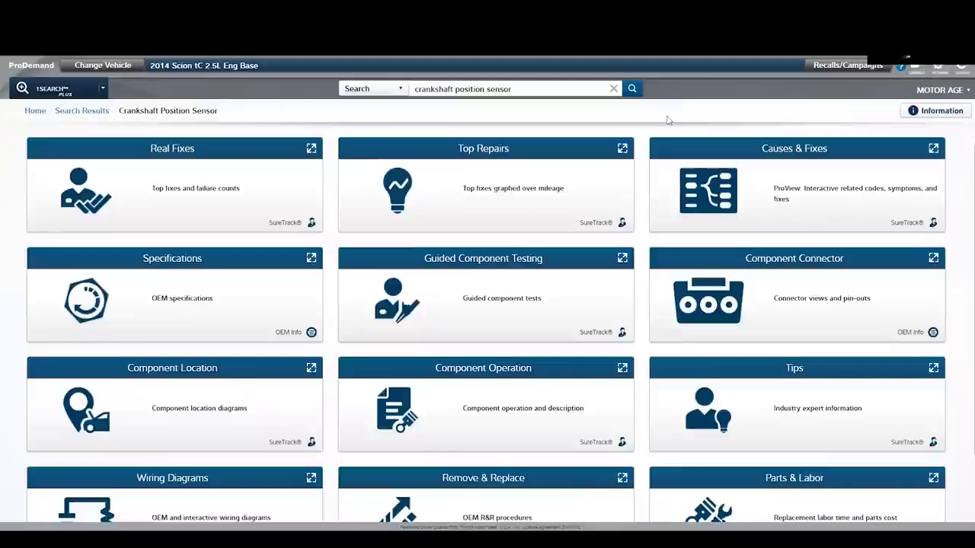
pyautogui.click(823, 190)
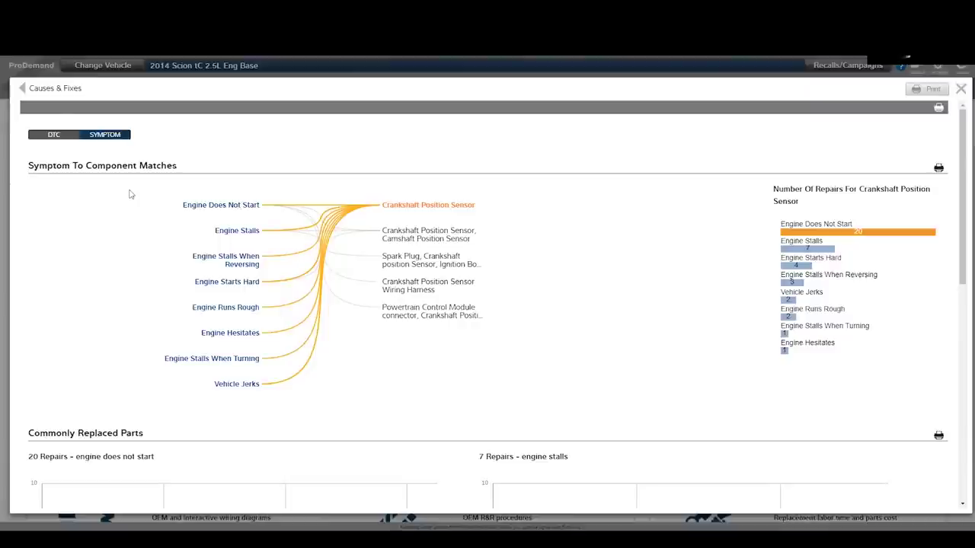
pyautogui.click(961, 90)
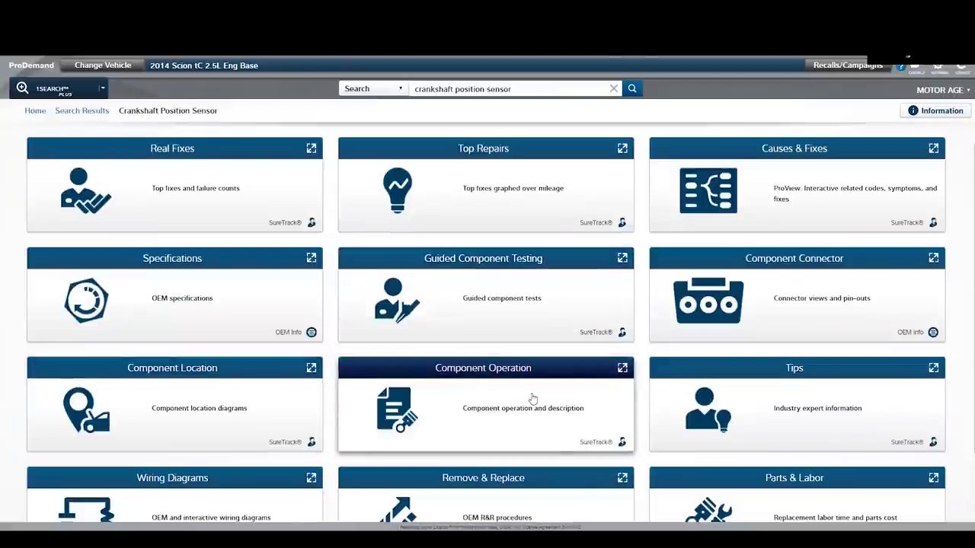
# - Open the sensor's Wiring Diagrams, showing the 2.5L Engine Performance Circuit (4 of 4)
pyautogui.scroll(-1, 533, 396)
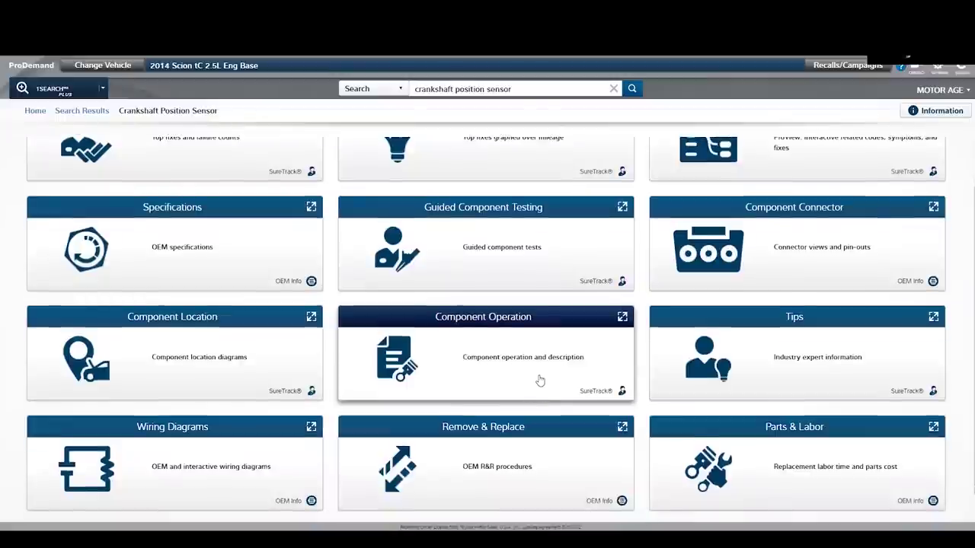
pyautogui.scroll(-1, 540, 378)
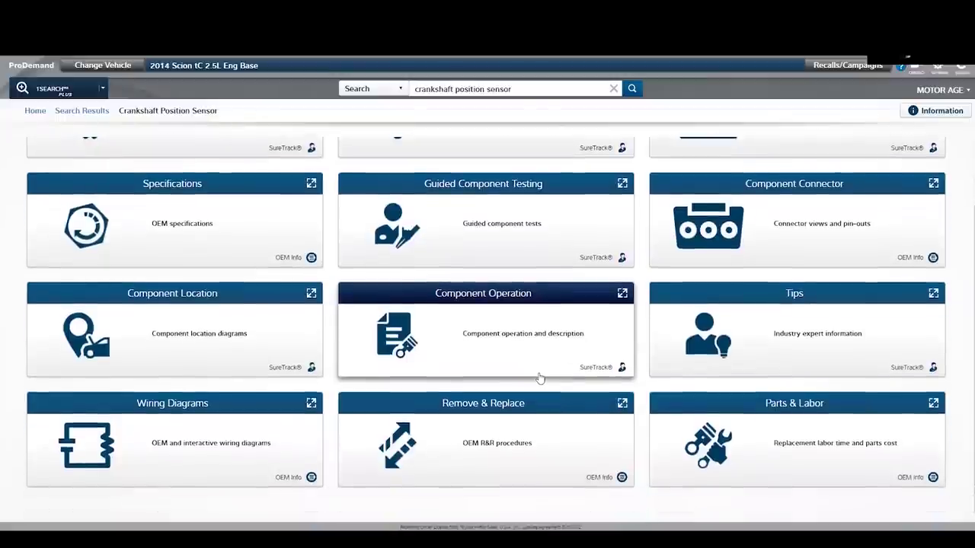
pyautogui.click(212, 450)
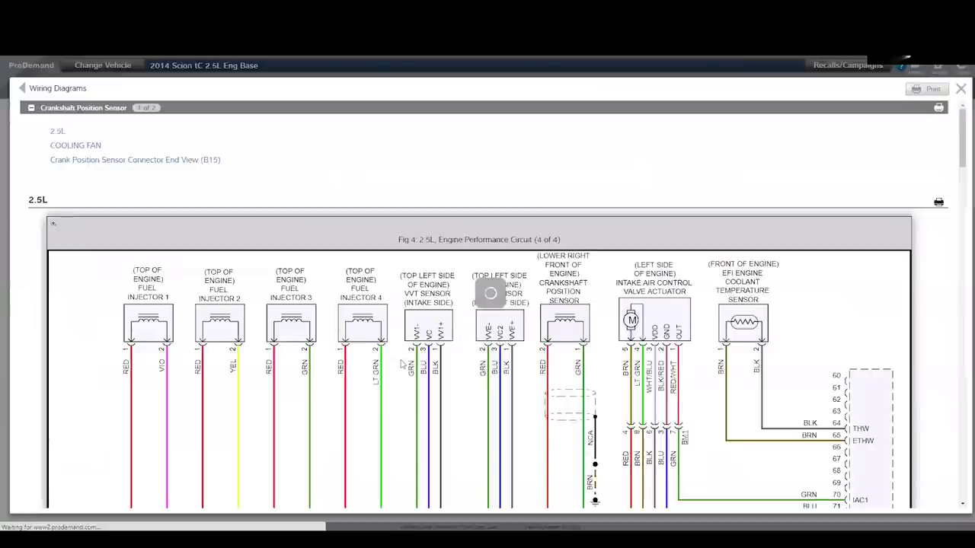
# - Enlarge the Fig 4 Engine Performance diagram and fade all wires except the sensor circuit
pyautogui.click(853, 286)
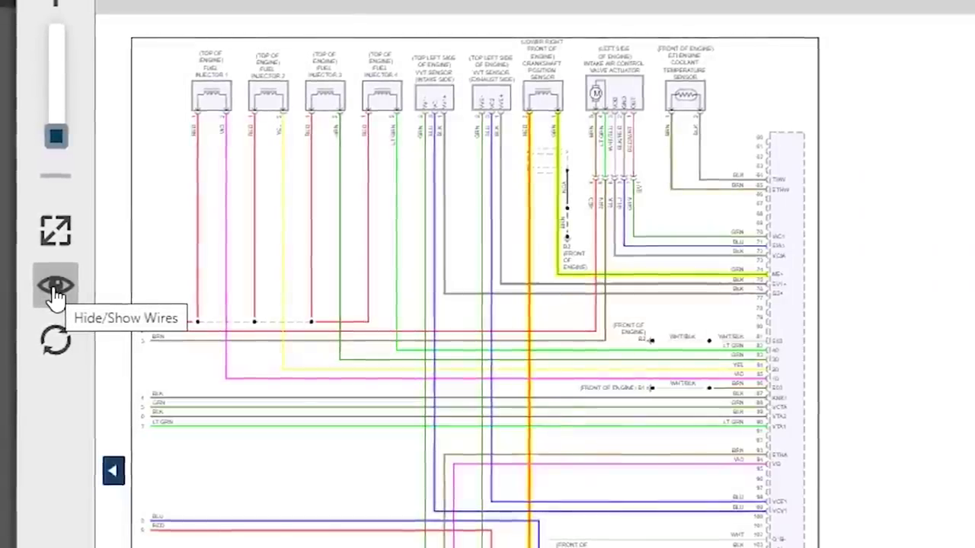
pyautogui.click(55, 295)
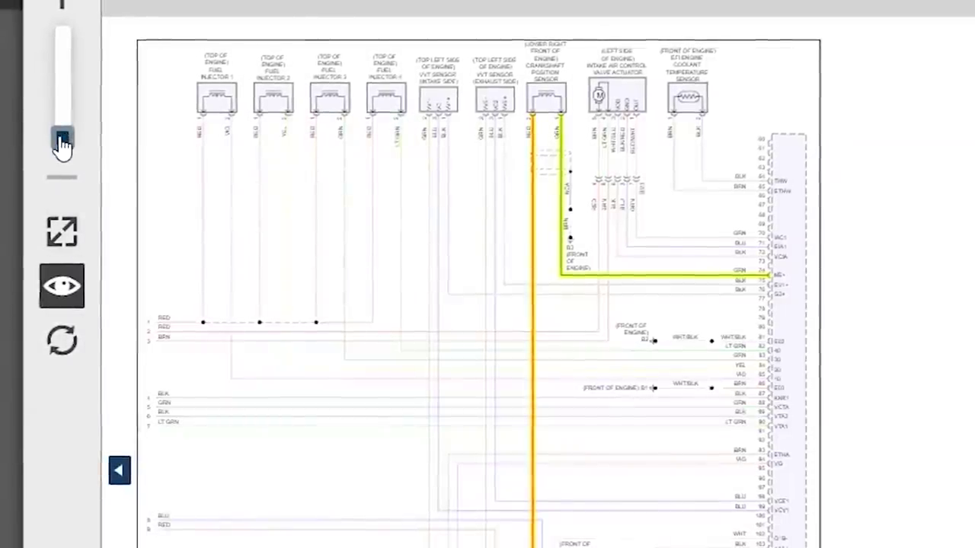
# - Zoom in three levels on the highlighted circuit, then zoom back out to the full diagram
pyautogui.click(62, 3)
pyautogui.click(62, 4)
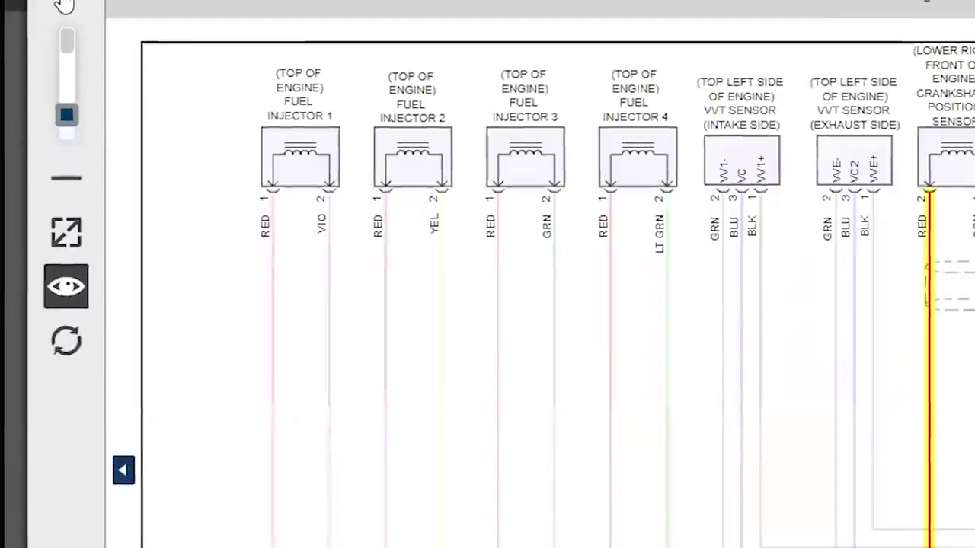
pyautogui.click(63, 3)
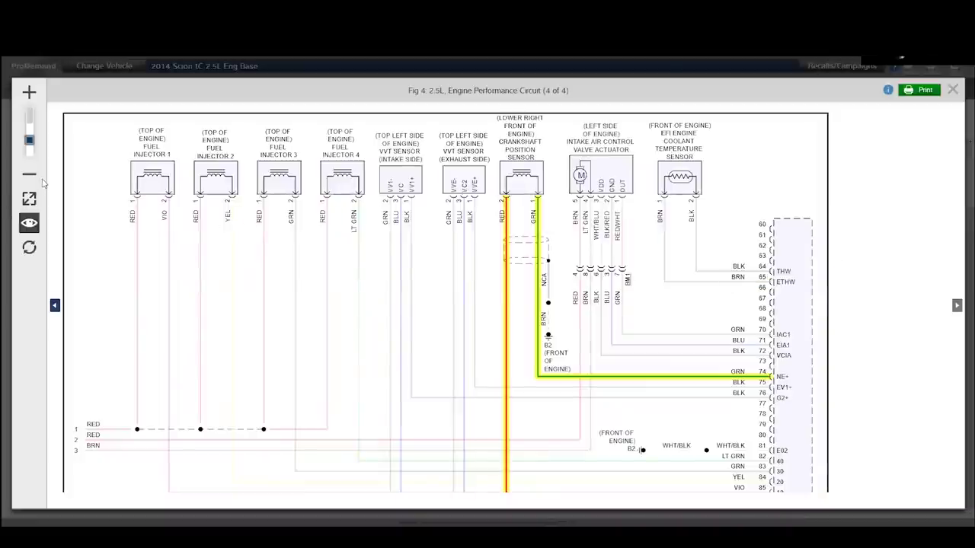
pyautogui.click(30, 177)
pyautogui.click(31, 177)
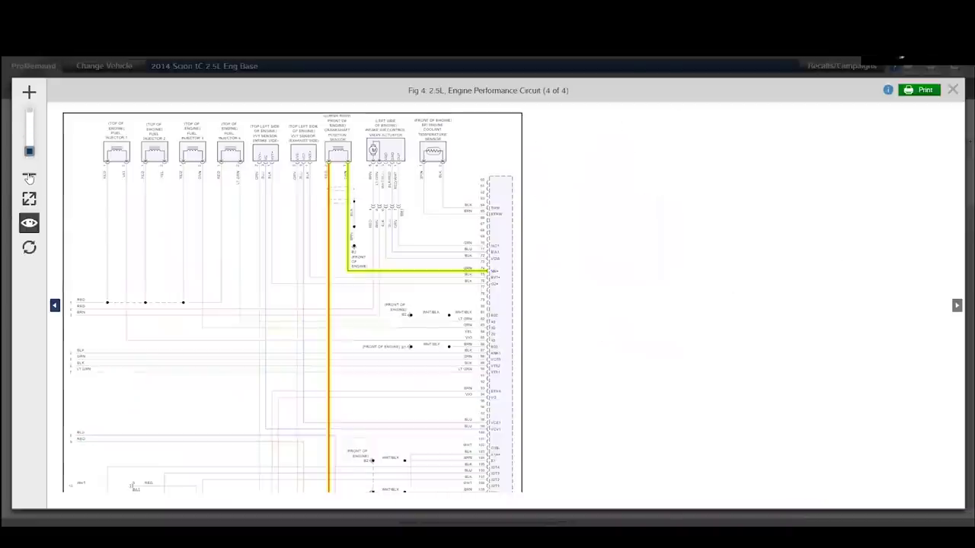
pyautogui.click(31, 177)
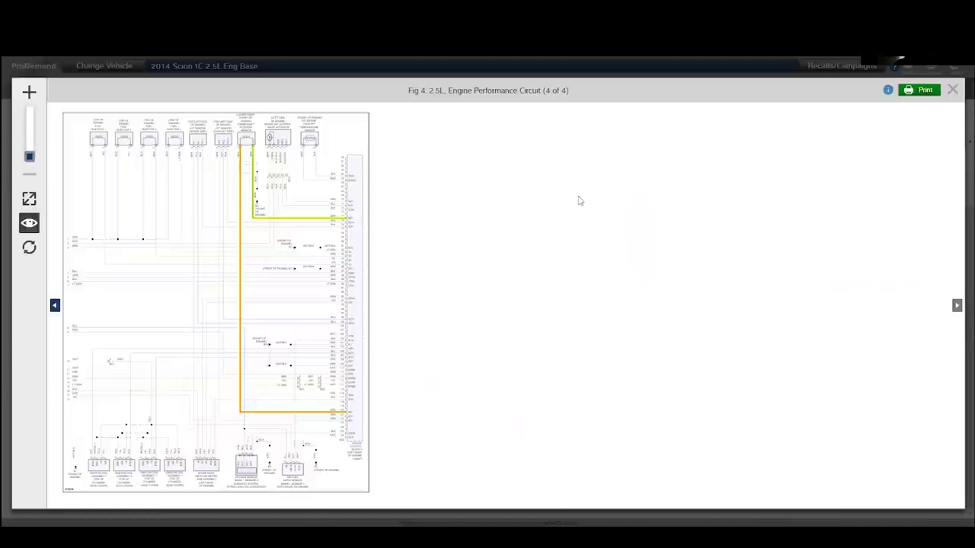
# - Close the open diagram viewers, search 'ignition coil', and open its Wiring Diagrams
pyautogui.click(952, 93)
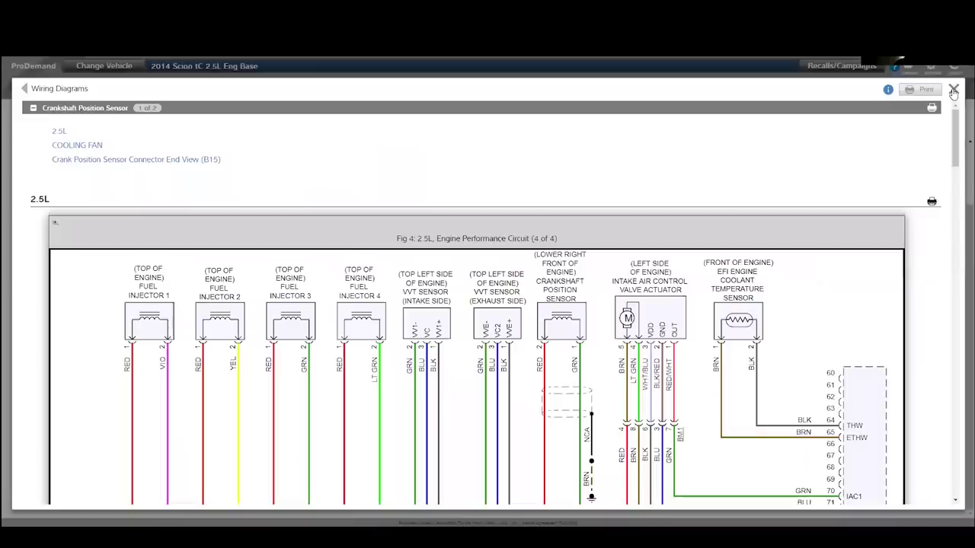
pyautogui.click(953, 91)
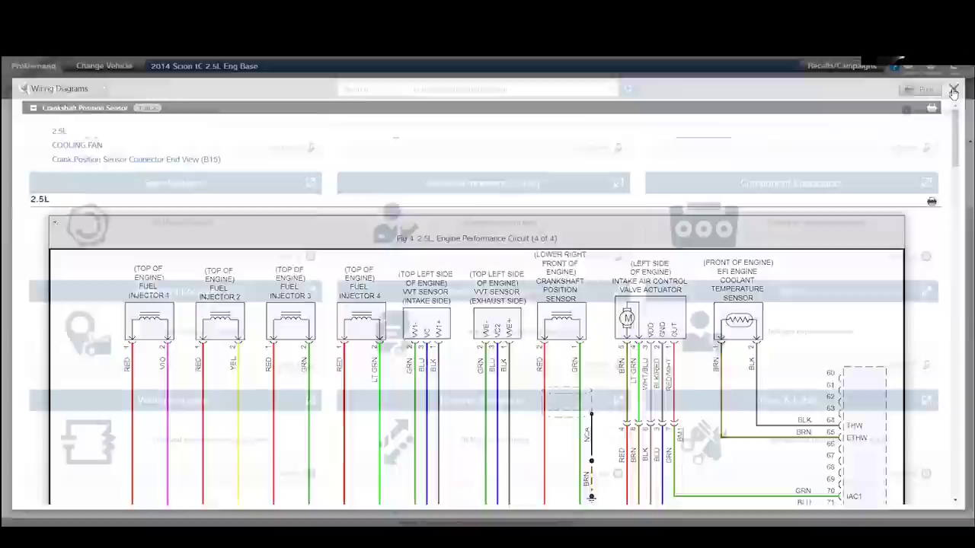
pyautogui.click(522, 89)
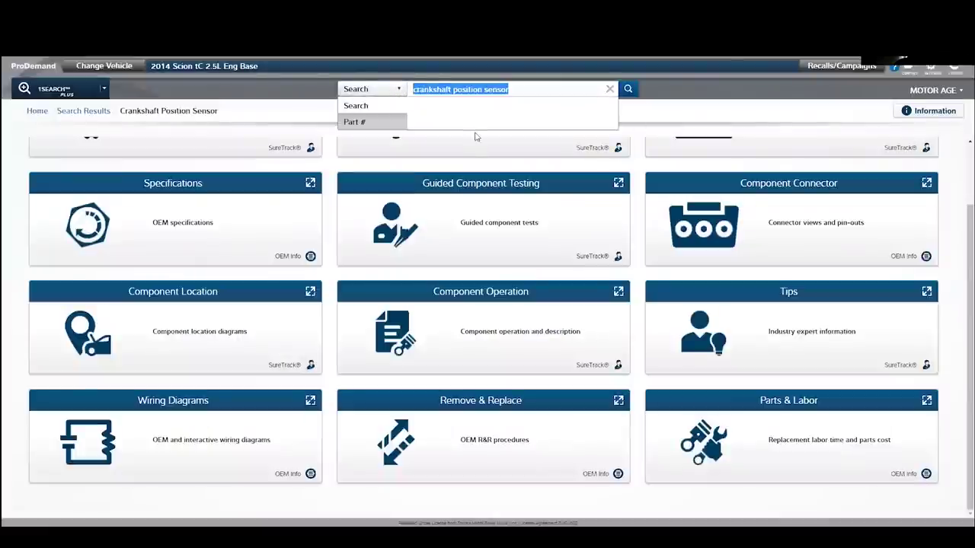
pyautogui.write('ignition coil')
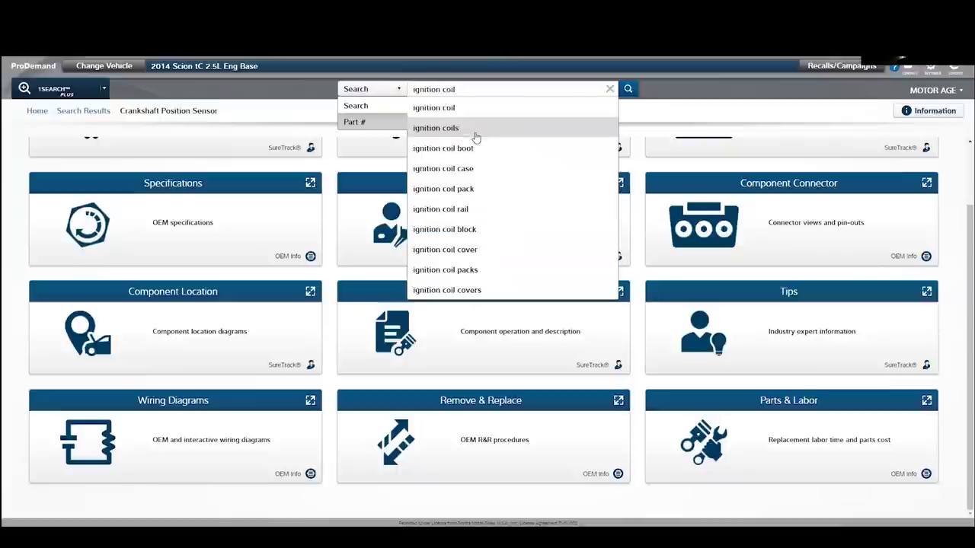
pyautogui.press('Return')
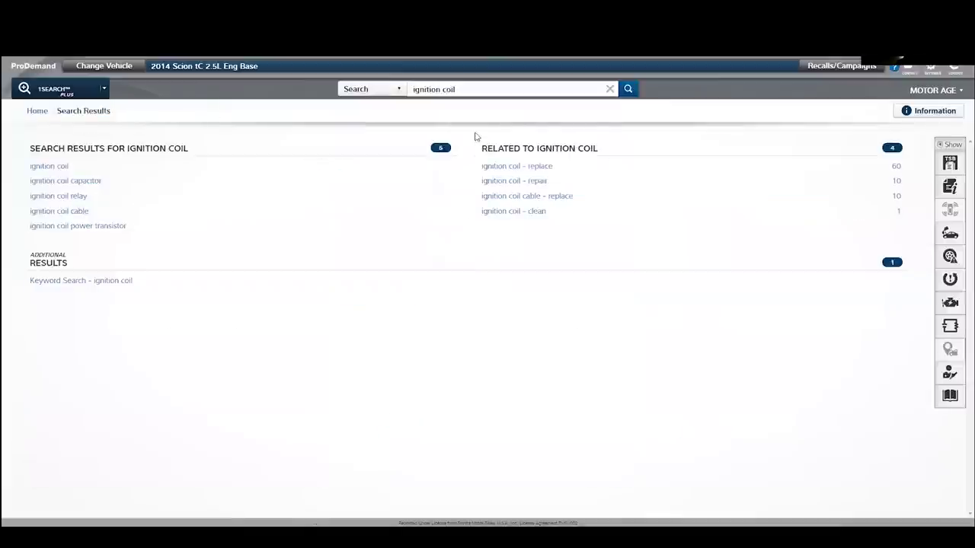
pyautogui.click(60, 168)
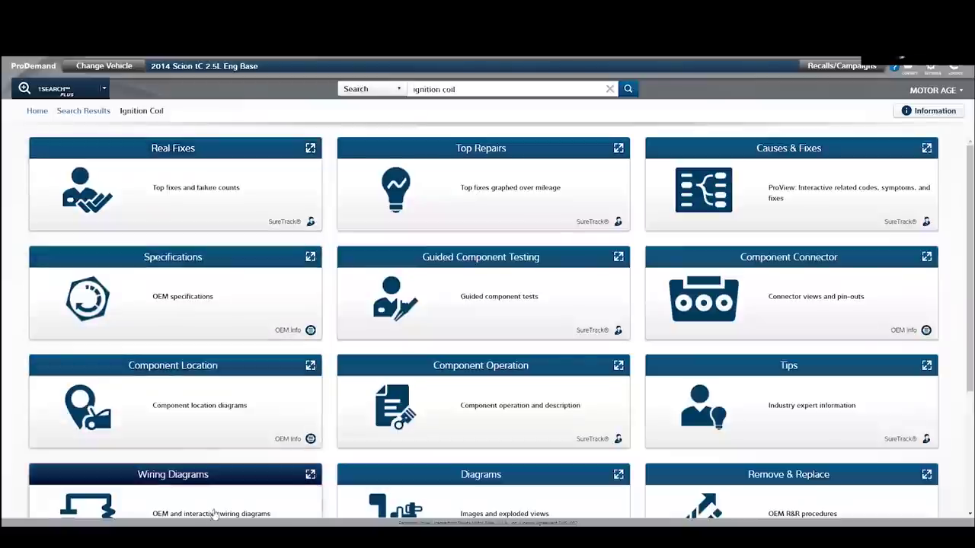
pyautogui.click(219, 505)
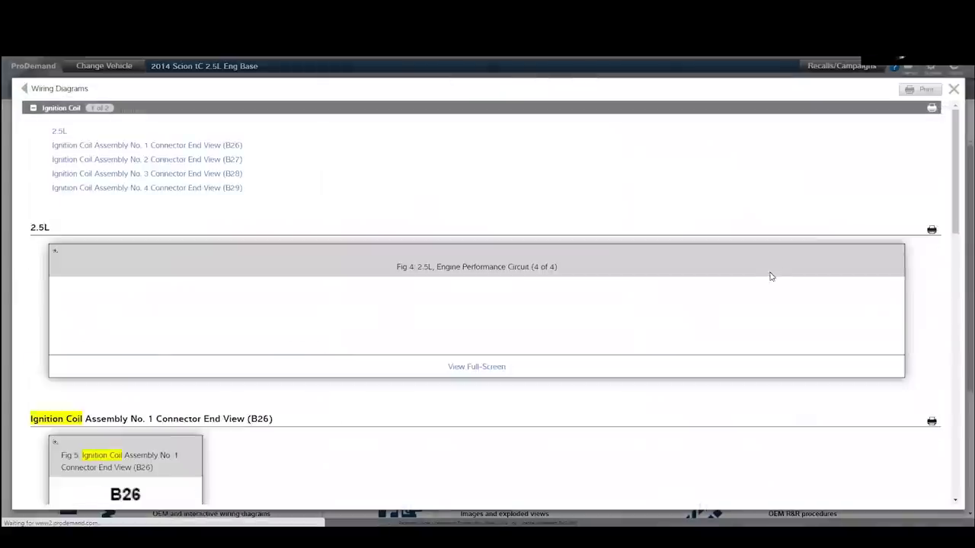
# - Enlarge the Fig 4 engine performance circuit, fade non-highlighted wires, then step back to Fig 3
pyautogui.click(836, 294)
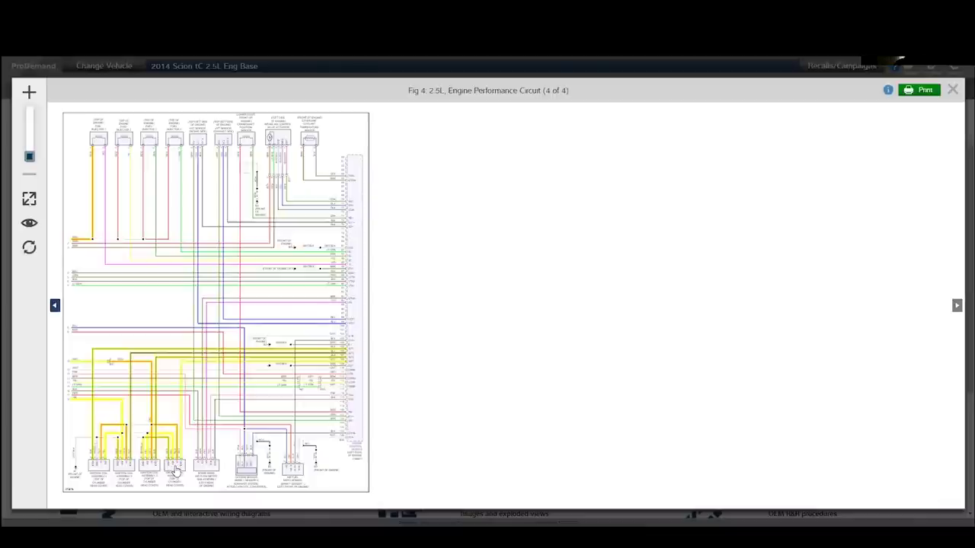
pyautogui.click(28, 223)
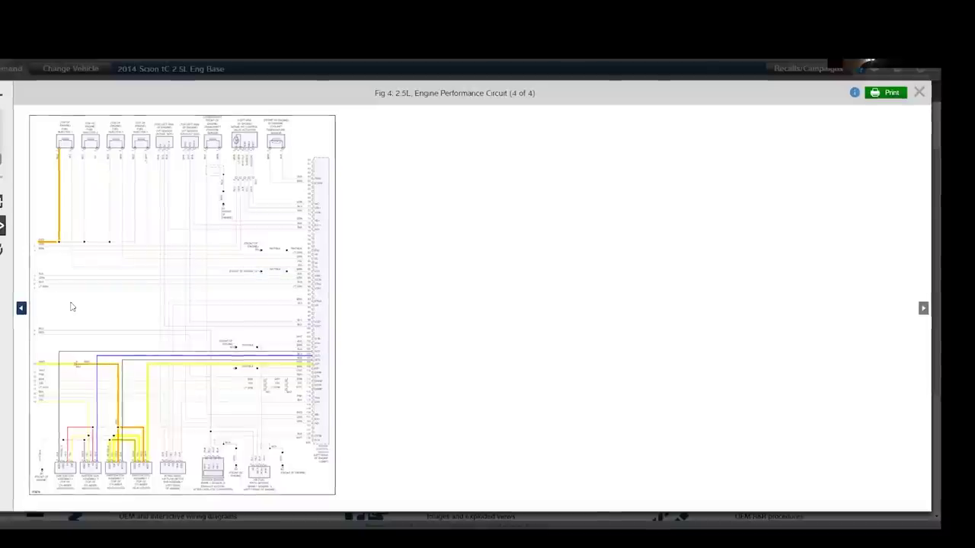
pyautogui.click(21, 309)
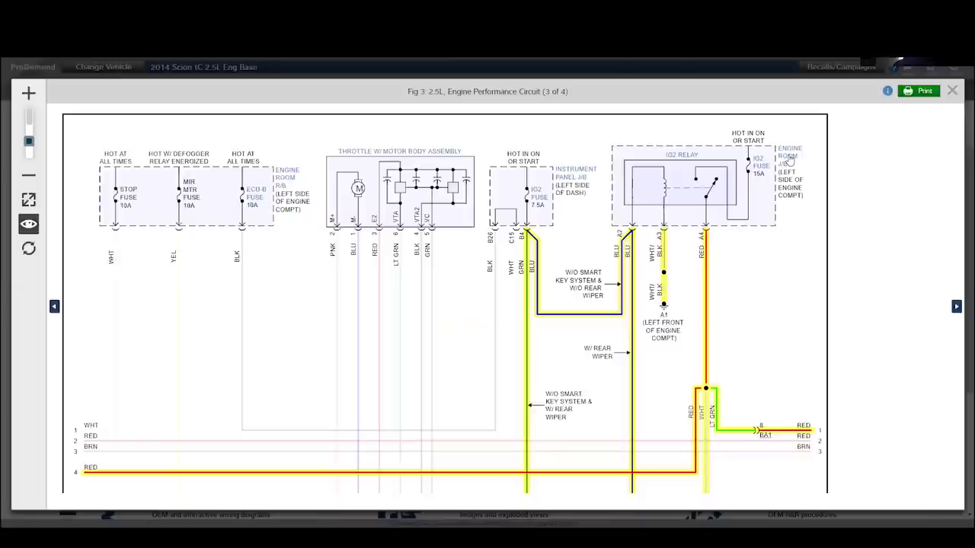
# - Bring up the Fuse/Relay Boxes & Junction Boxes menu for the Engine Room J/B on Fig 3
pyautogui.click(789, 158)
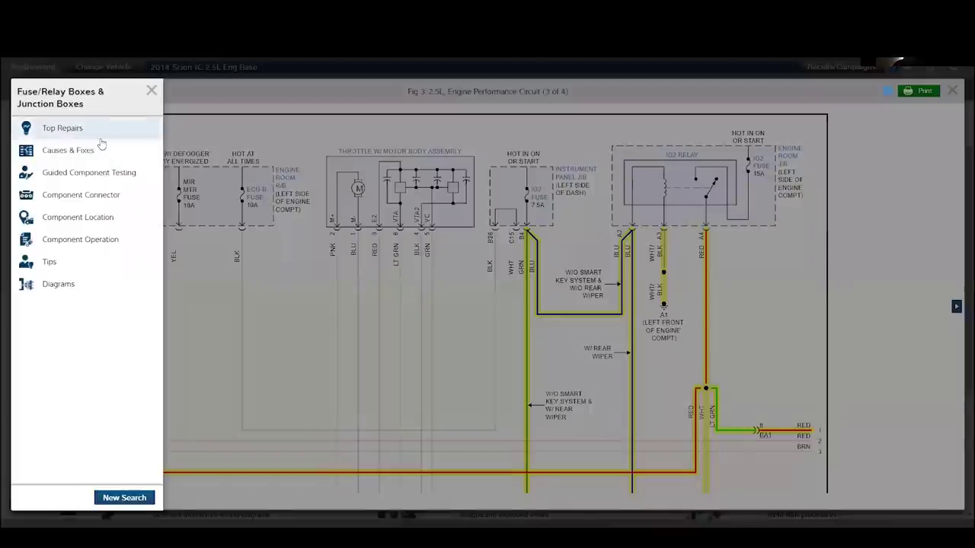
# - Check the engine room relay table under Component Location, then close the panel and the Fig 3 viewer
pyautogui.click(122, 218)
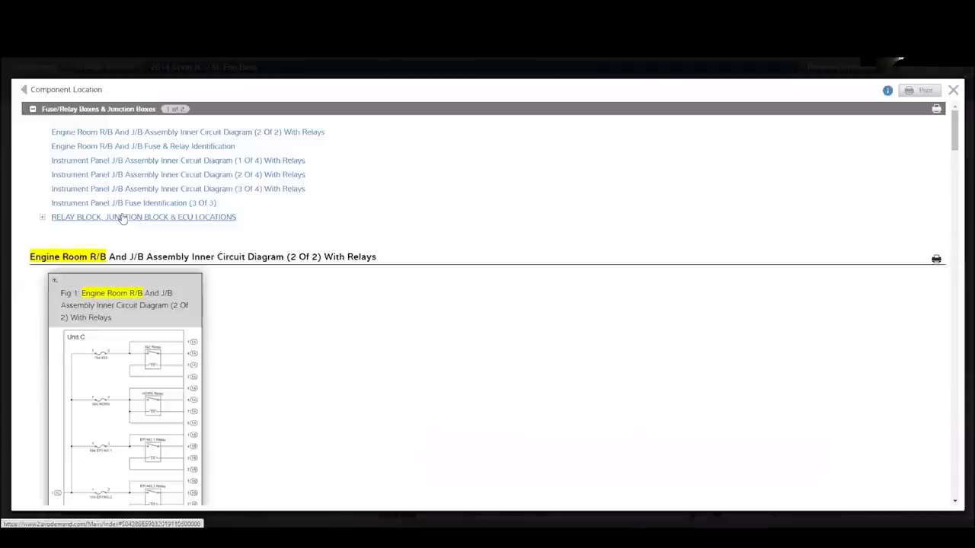
pyautogui.scroll(-2, 283, 303)
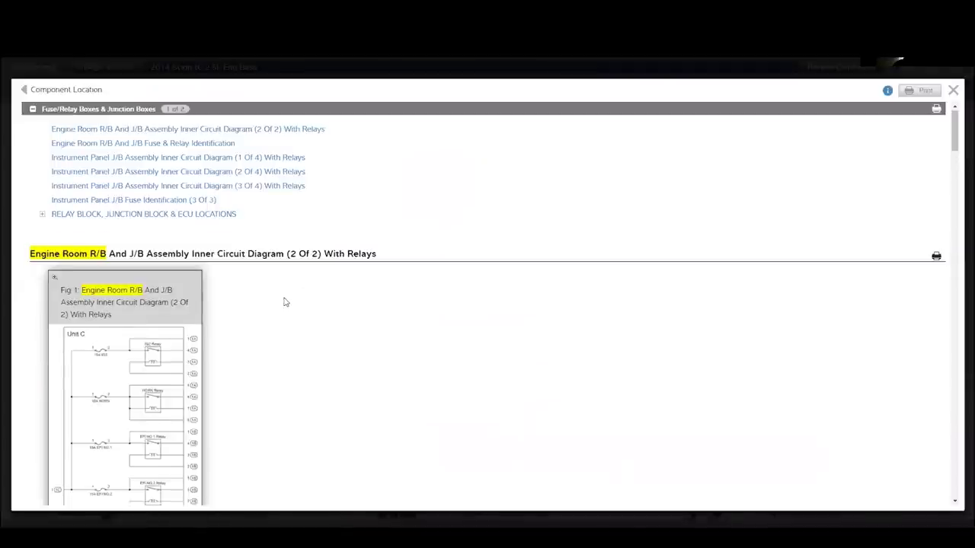
pyautogui.scroll(-5, 283, 302)
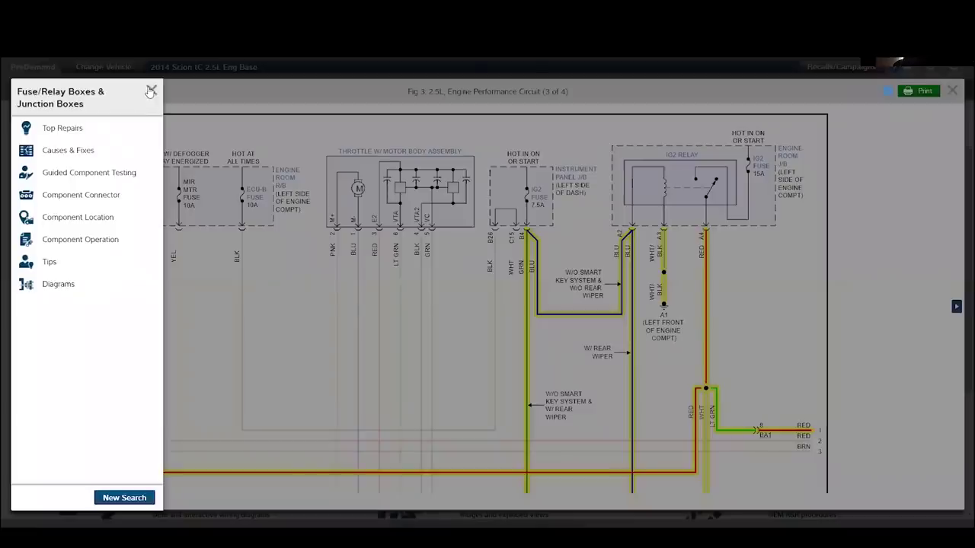
pyautogui.click(150, 92)
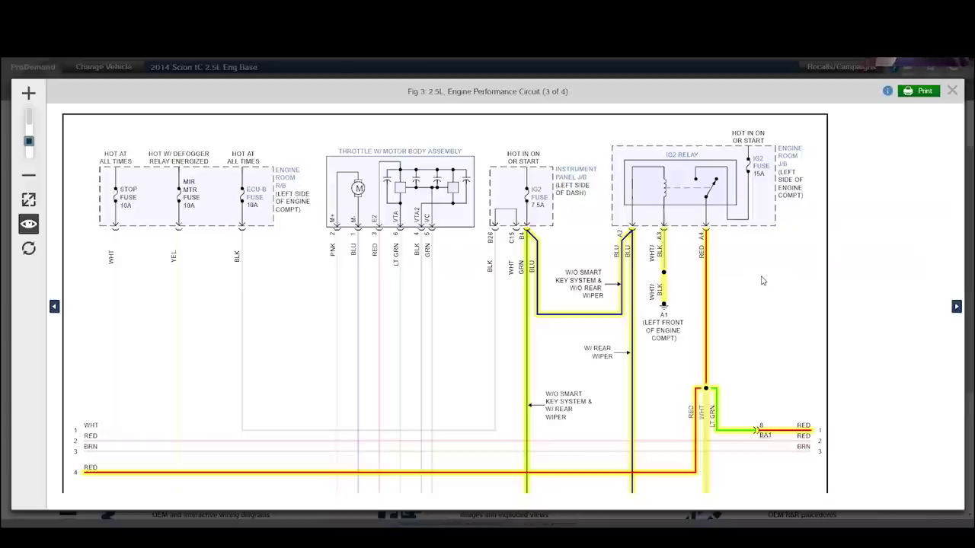
pyautogui.click(951, 91)
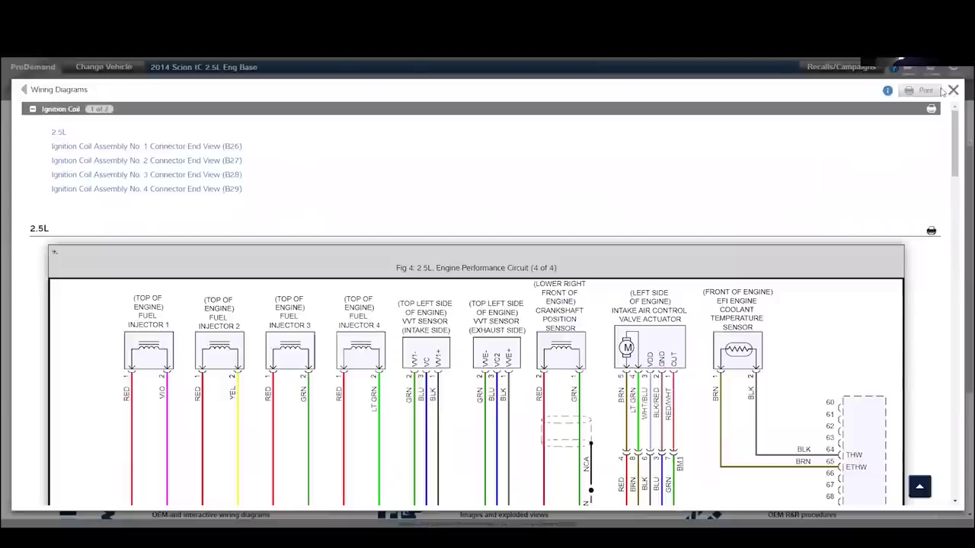
# - Replace the ignition coil search with 'sunroof' and open its Component Operation descriptions
pyautogui.click(954, 91)
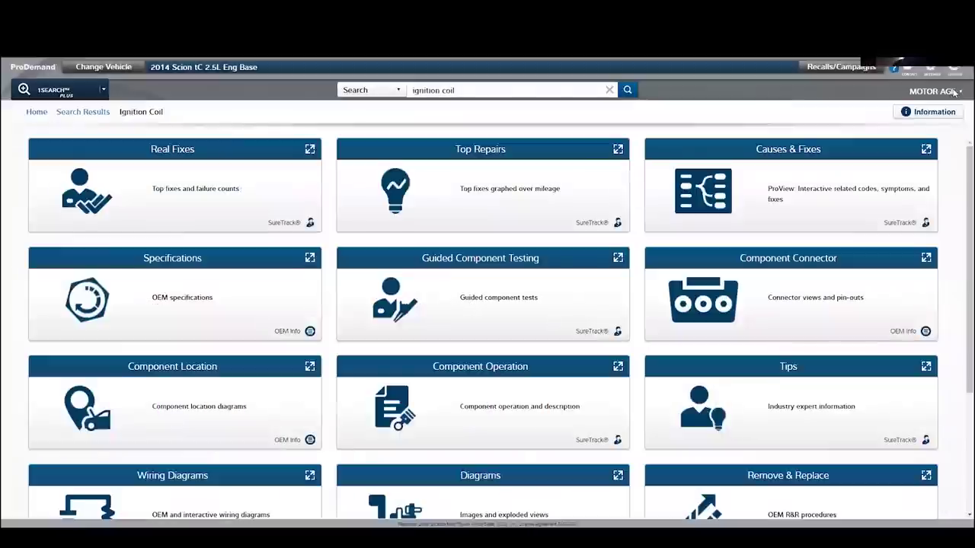
pyautogui.click(609, 91)
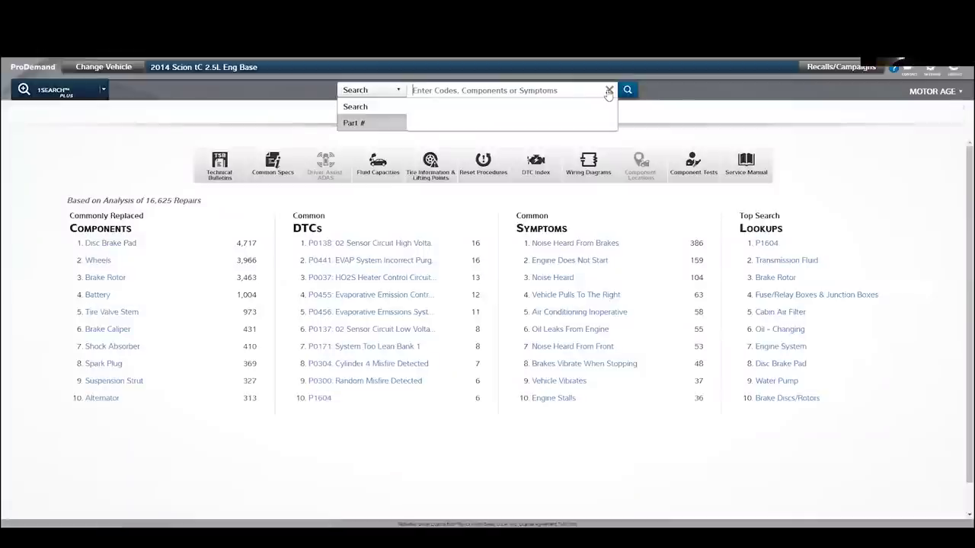
pyautogui.write('sunr')
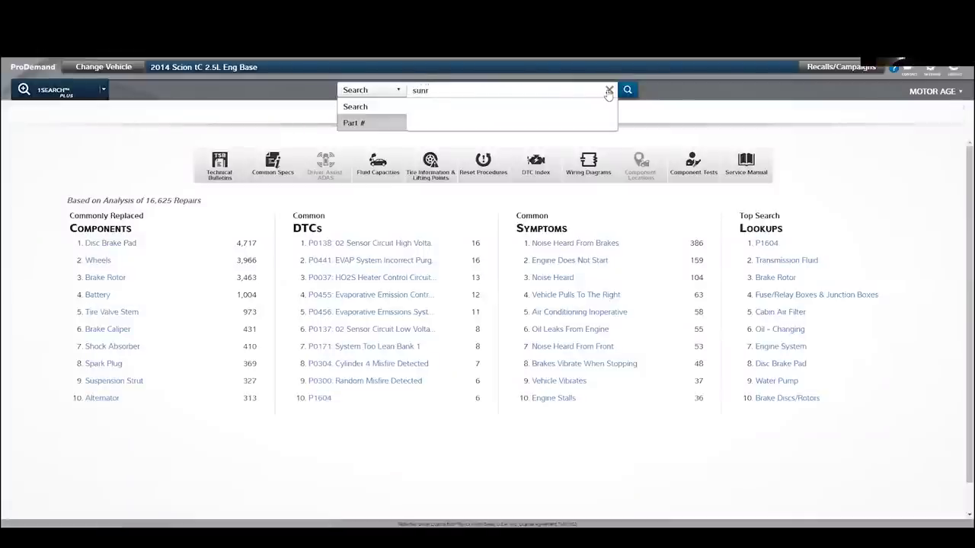
pyautogui.write('oof')
pyautogui.press('Return')
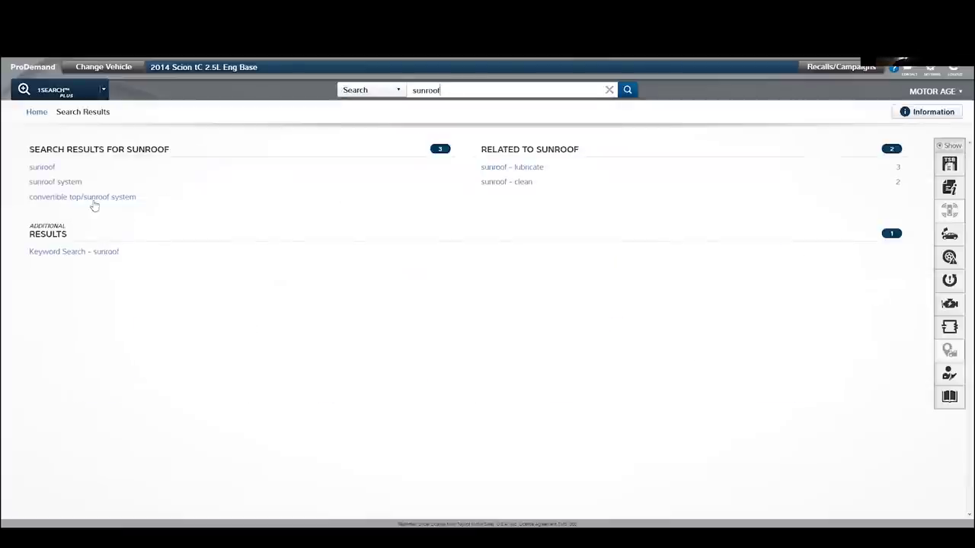
pyautogui.click(40, 169)
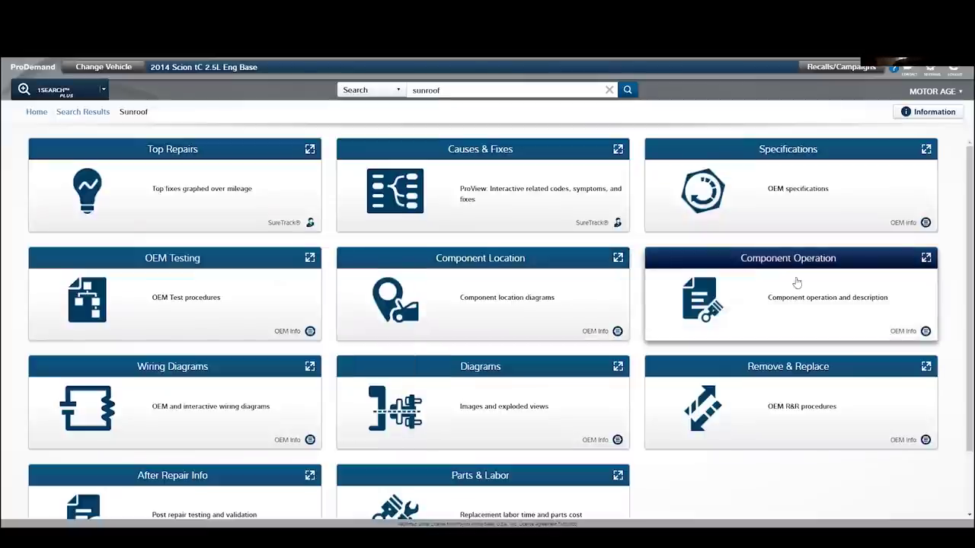
pyautogui.click(797, 282)
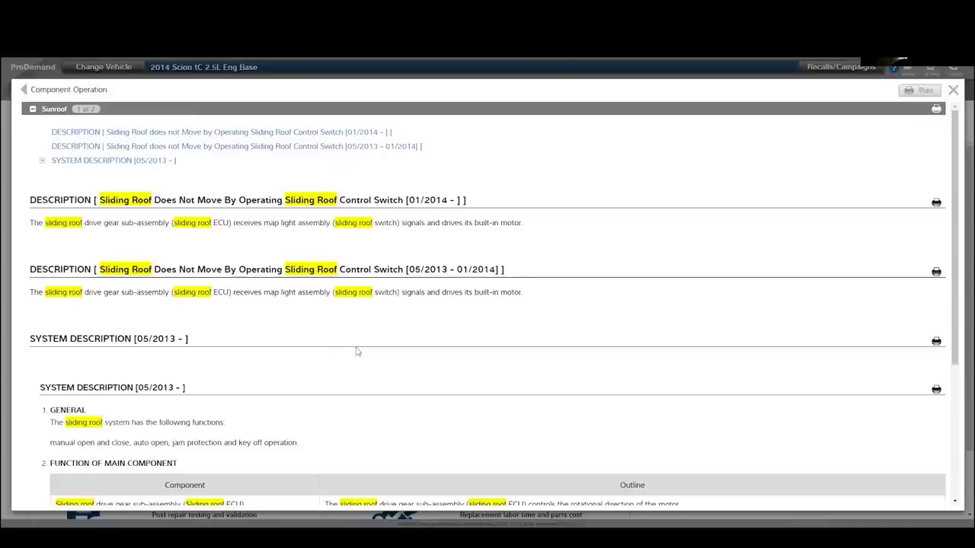
# - Scroll the 05/2013 sunroof system description down to its System Operation table
pyautogui.scroll(-1, 360, 349)
pyautogui.scroll(-2, 283, 320)
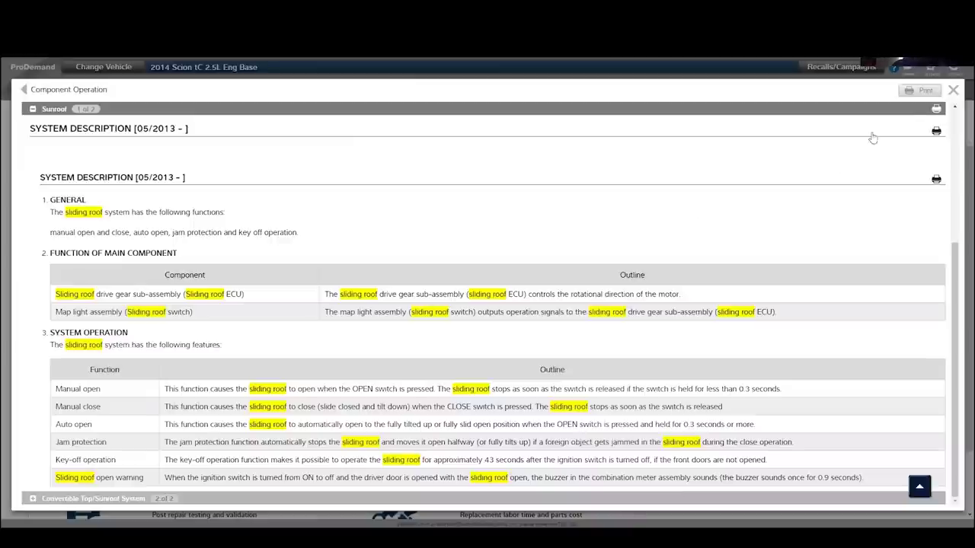
# - Close the sunroof Component Operation dialog after reviewing the System Operation table
pyautogui.click(952, 92)
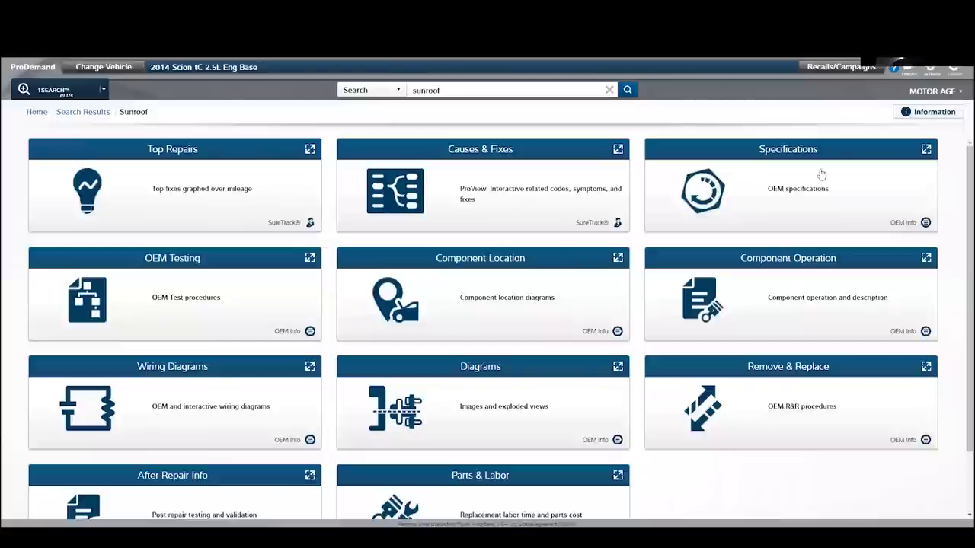
# - Open the sunroof Wiring Diagrams and enlarge Fig 1 Sliding Roof Switch Wiring Diagram
pyautogui.click(211, 405)
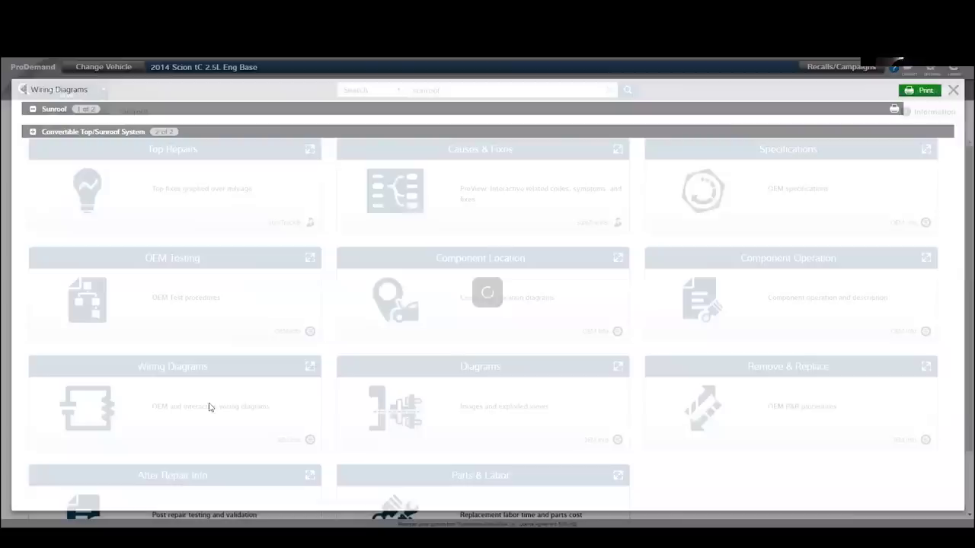
pyautogui.scroll(-3, 272, 346)
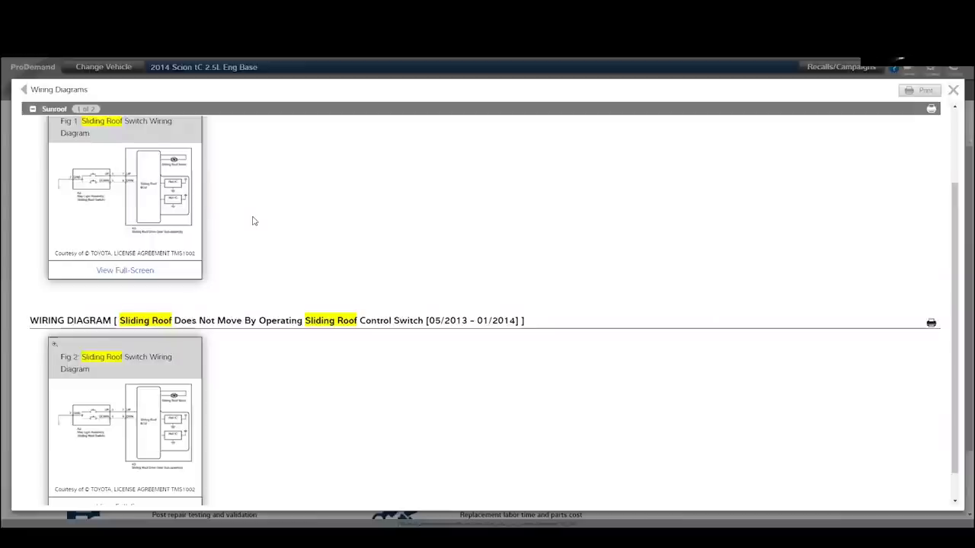
pyautogui.scroll(1, 254, 220)
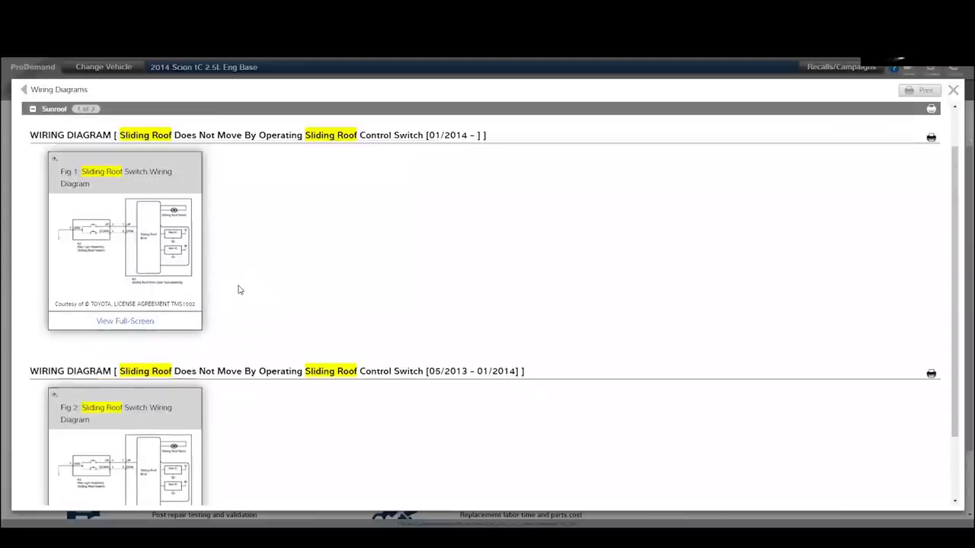
pyautogui.scroll(-1, 239, 290)
pyautogui.scroll(2, 142, 339)
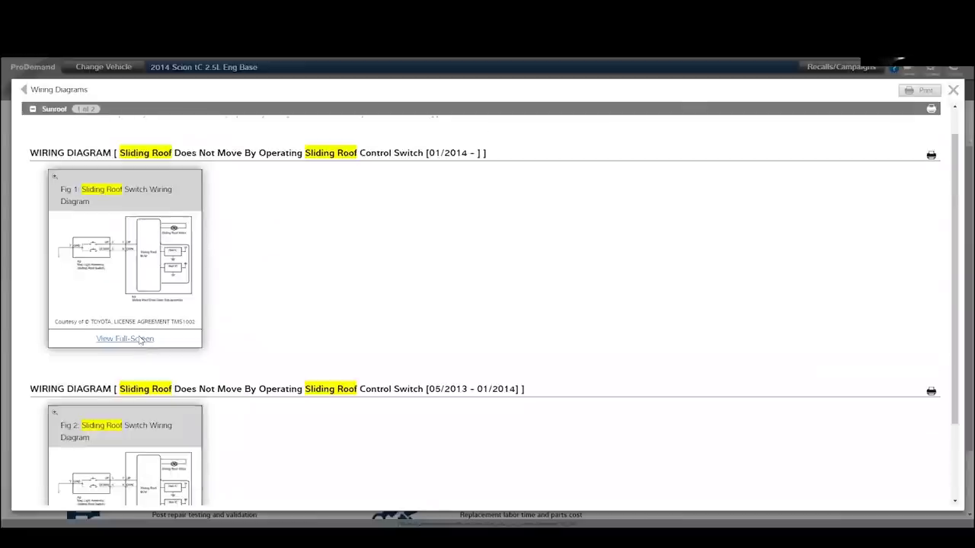
pyautogui.click(140, 340)
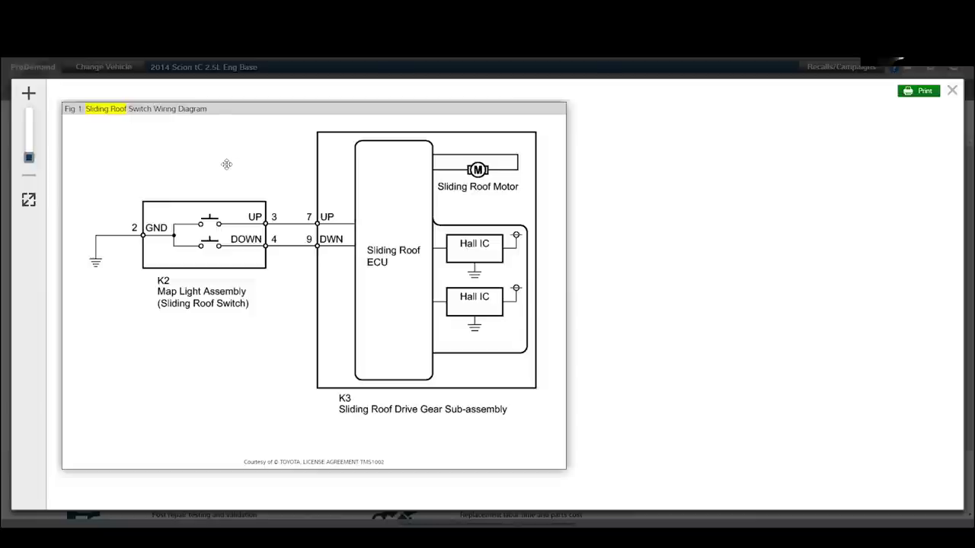
pyautogui.click(952, 91)
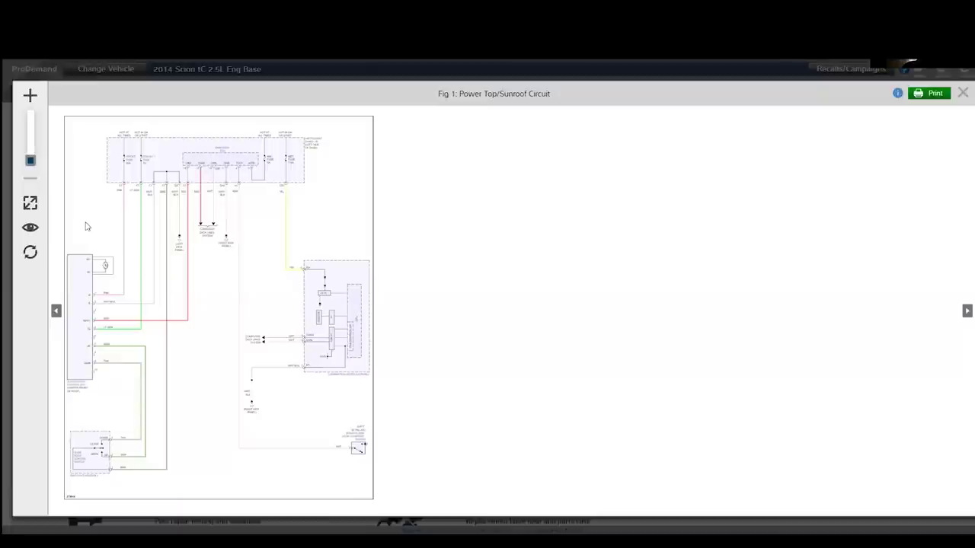
pyautogui.click(79, 287)
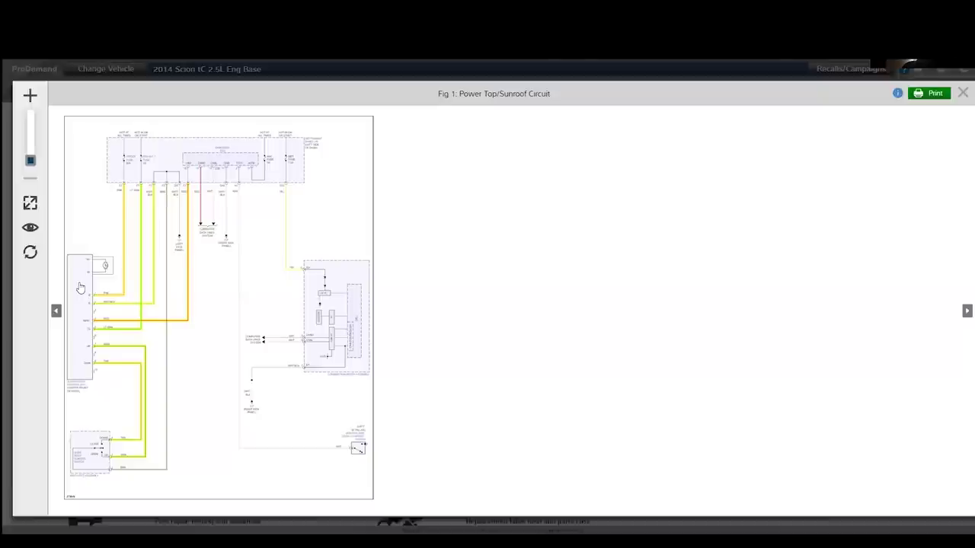
# - Fade all wiring outside the highlighted Sliding Roof Control ECU circuit
pyautogui.click(30, 230)
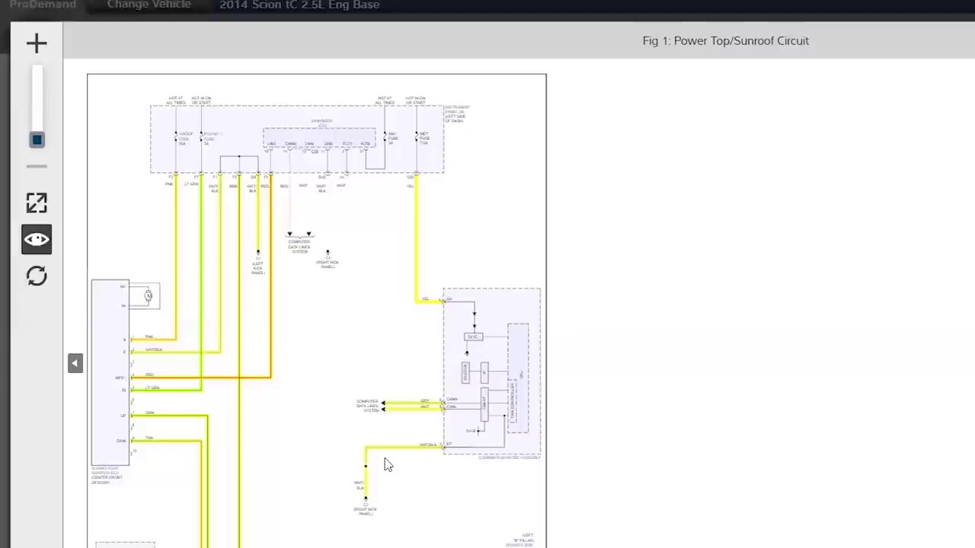
# - Scroll down the Power Top/Sunroof Circuit diagram to review the highlighted combination meter wiring
pyautogui.scroll(-2, 426, 514)
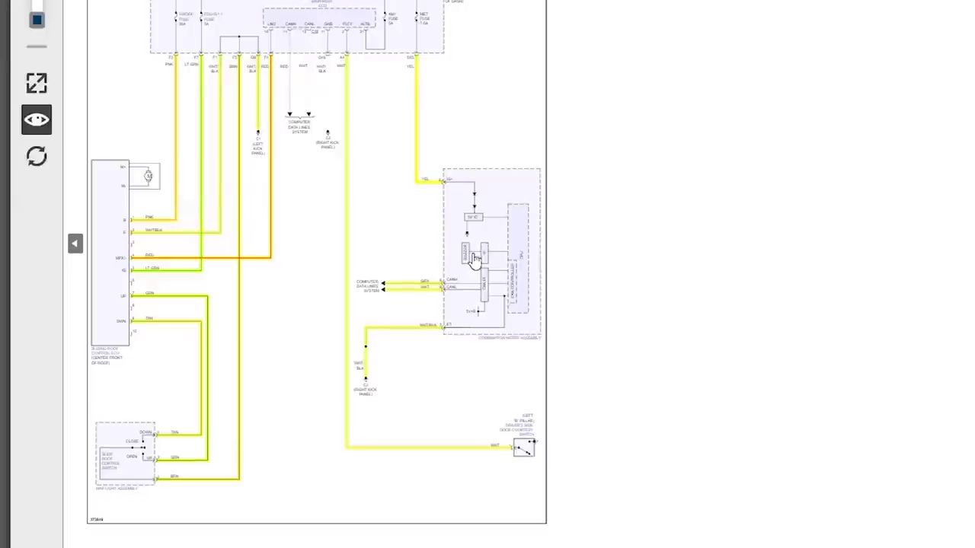
# - Turn off wire highlighting on the combination meter and door courtesy switch, keeping the sunroof control wires highlighted
pyautogui.click(497, 196)
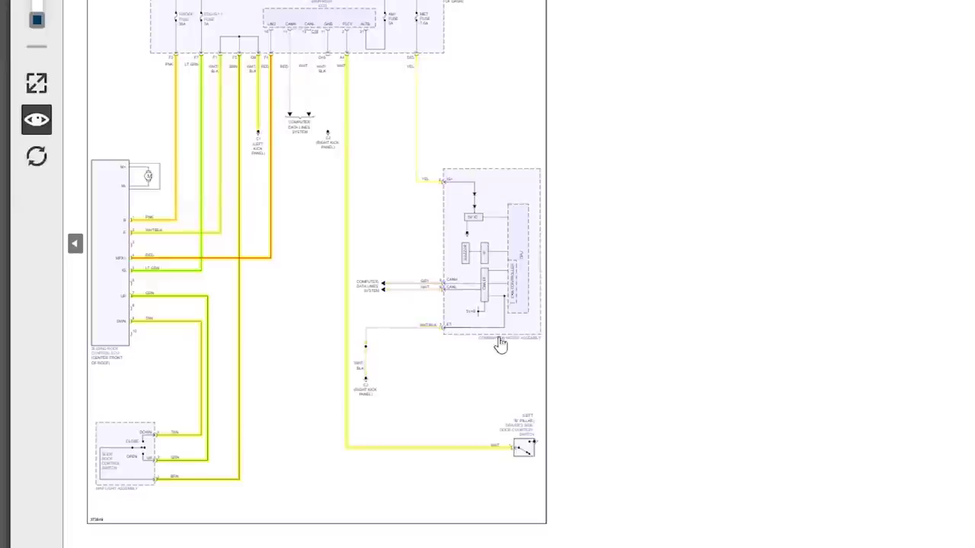
pyautogui.click(522, 448)
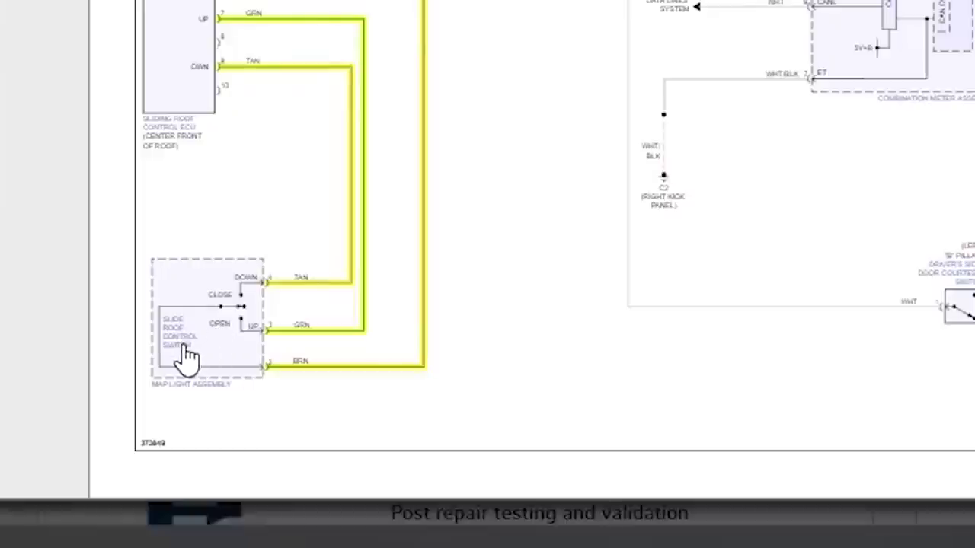
pyautogui.click(419, 374)
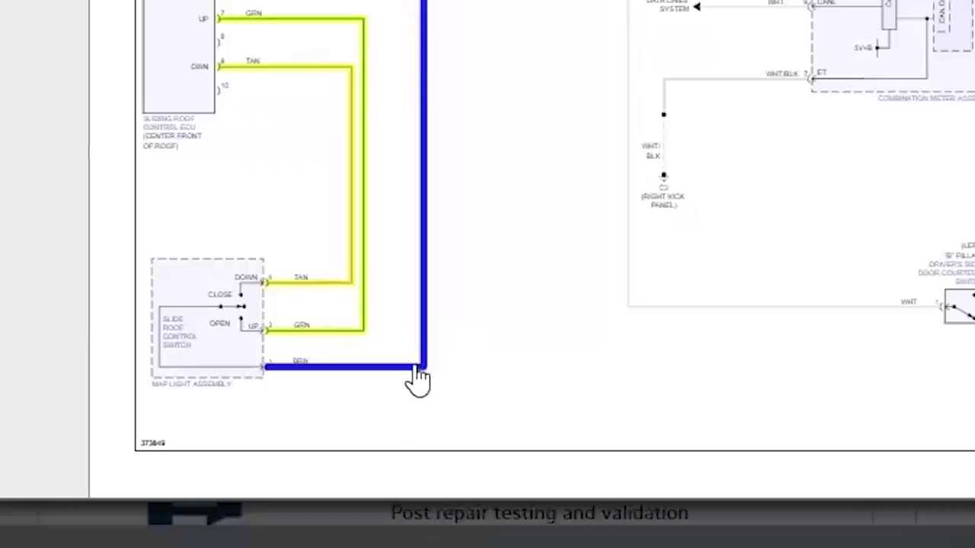
pyautogui.click(418, 373)
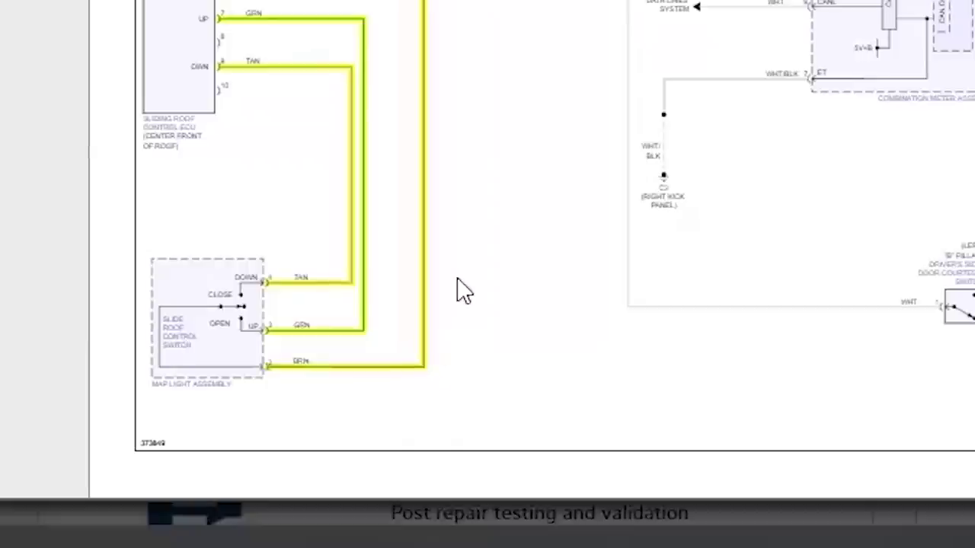